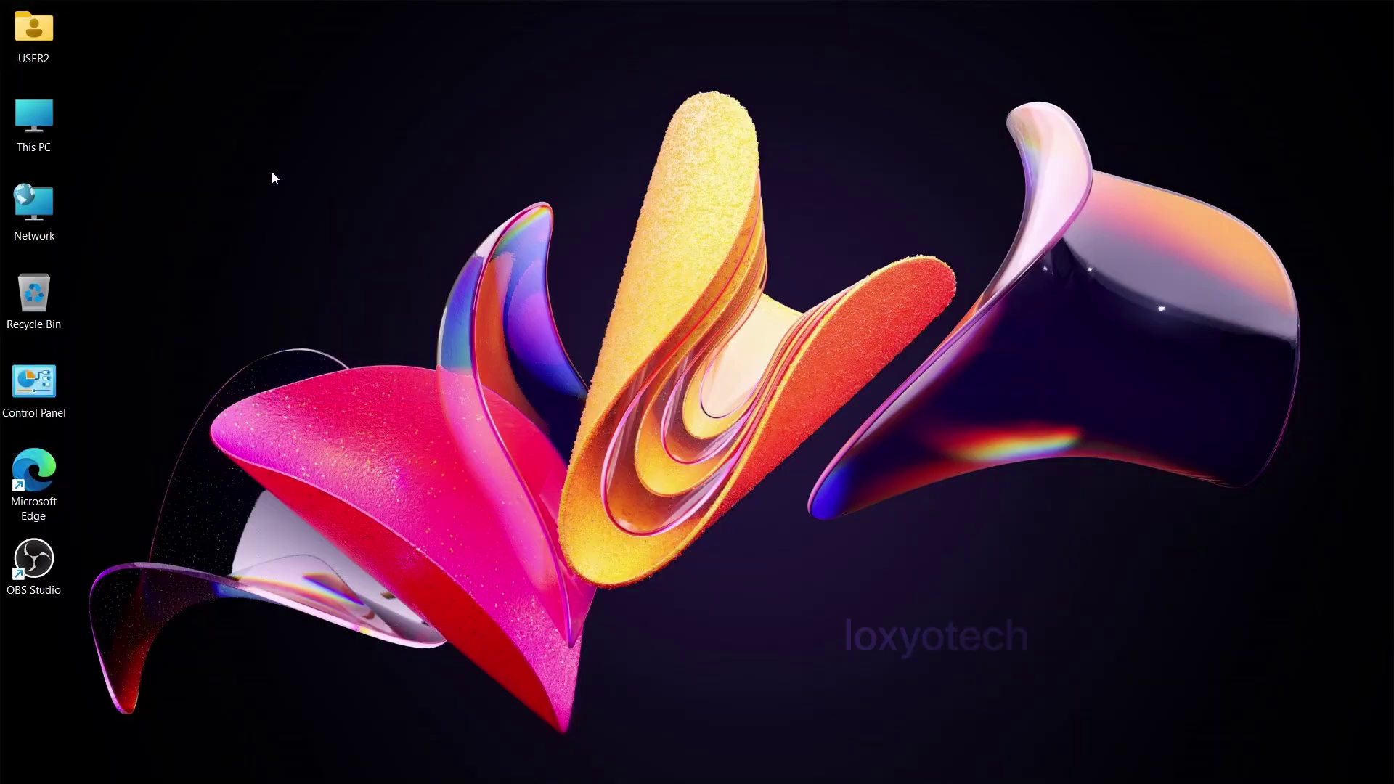
Open and dismiss the desktop context menu and the widgets panel
right_click(273, 178)
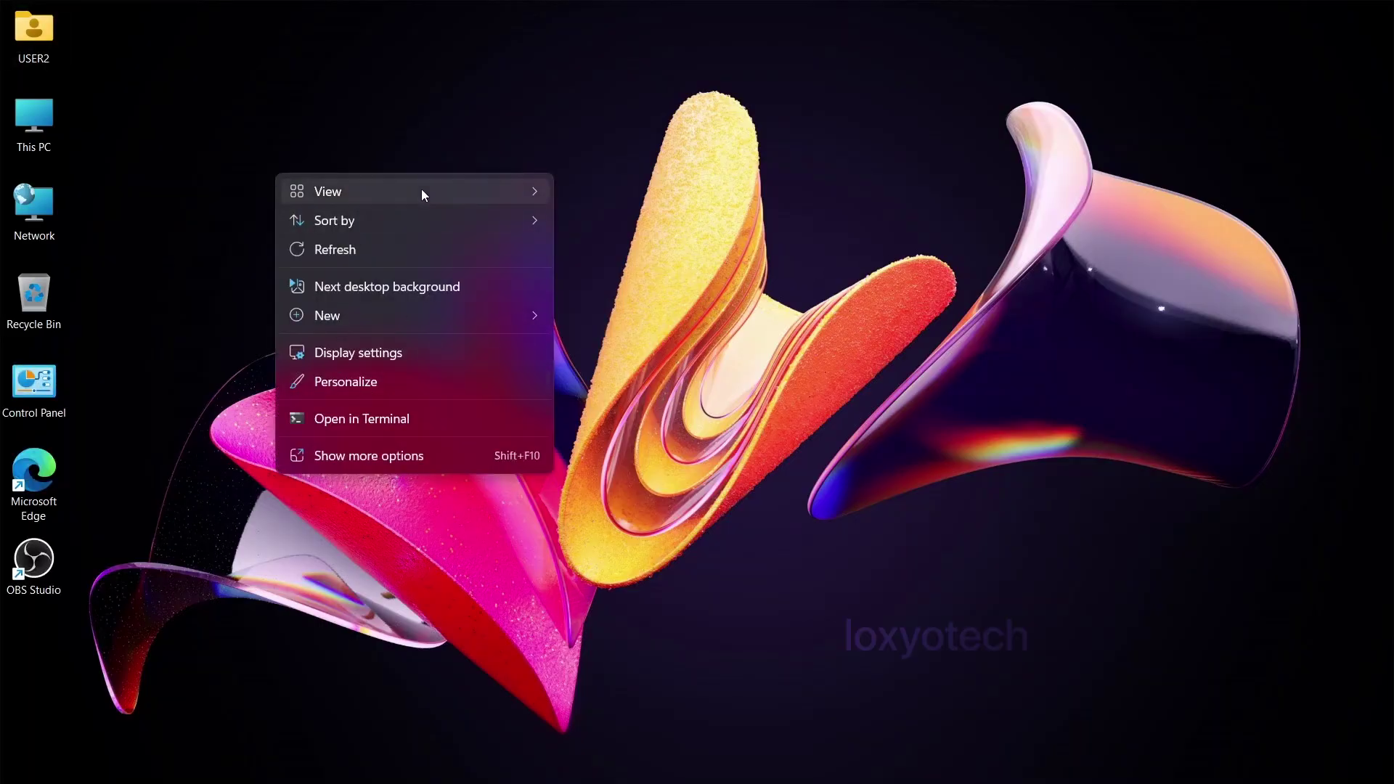
left_click(579, 561)
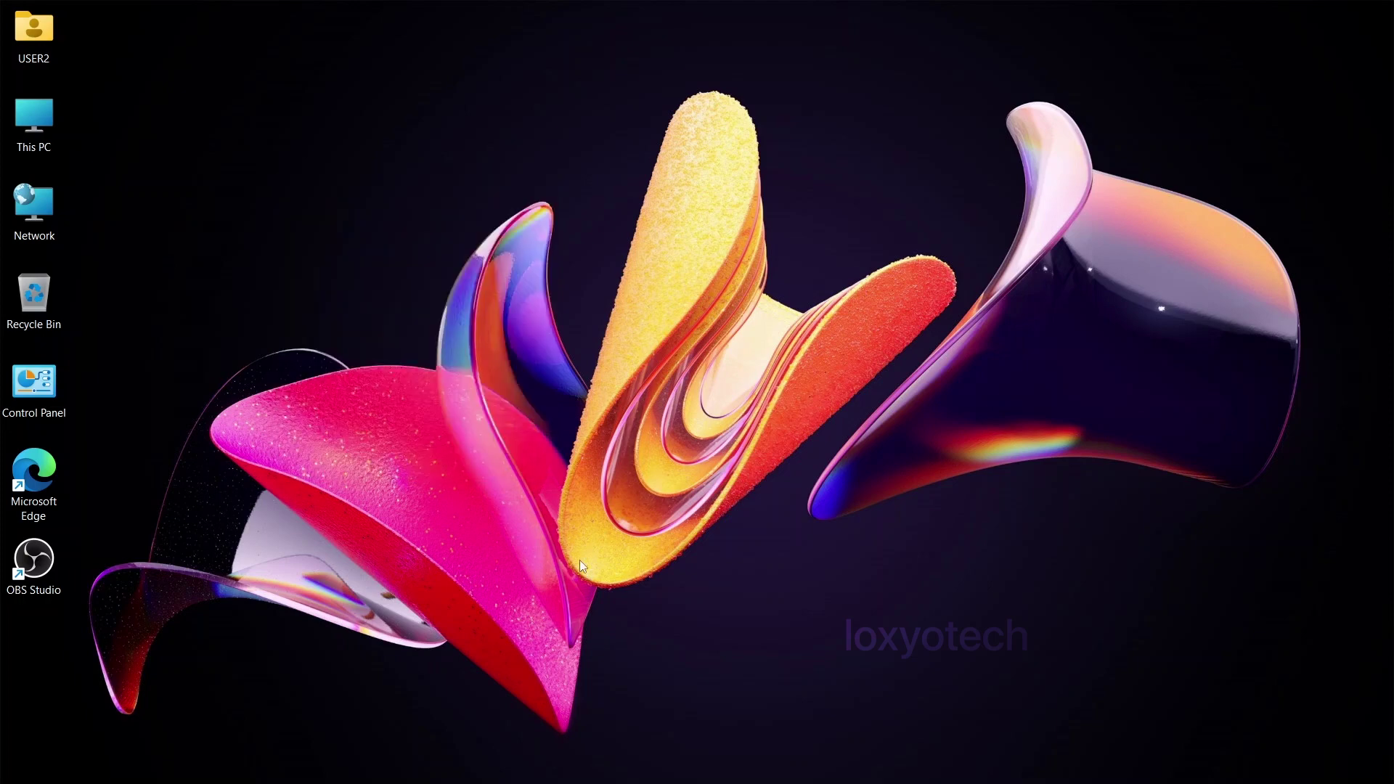
key("super")
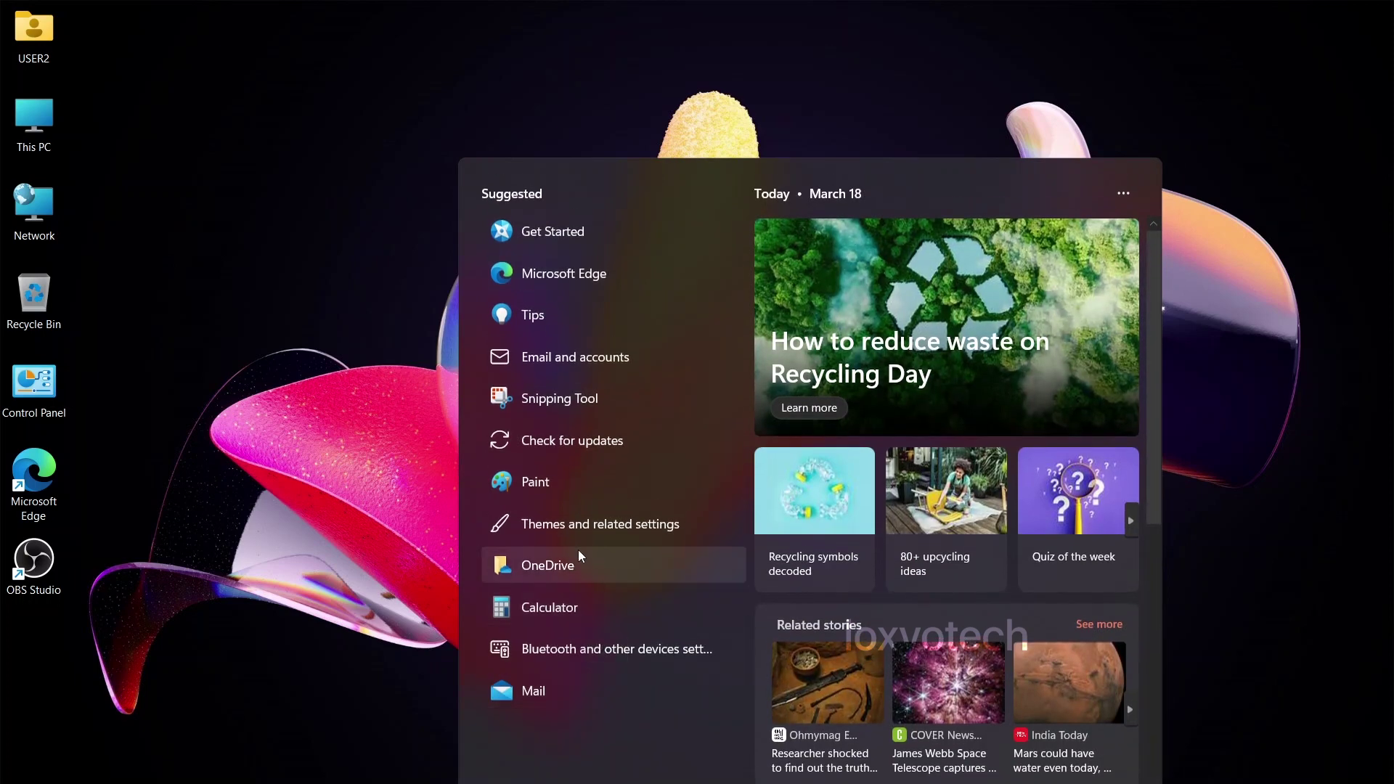
left_click(183, 393)
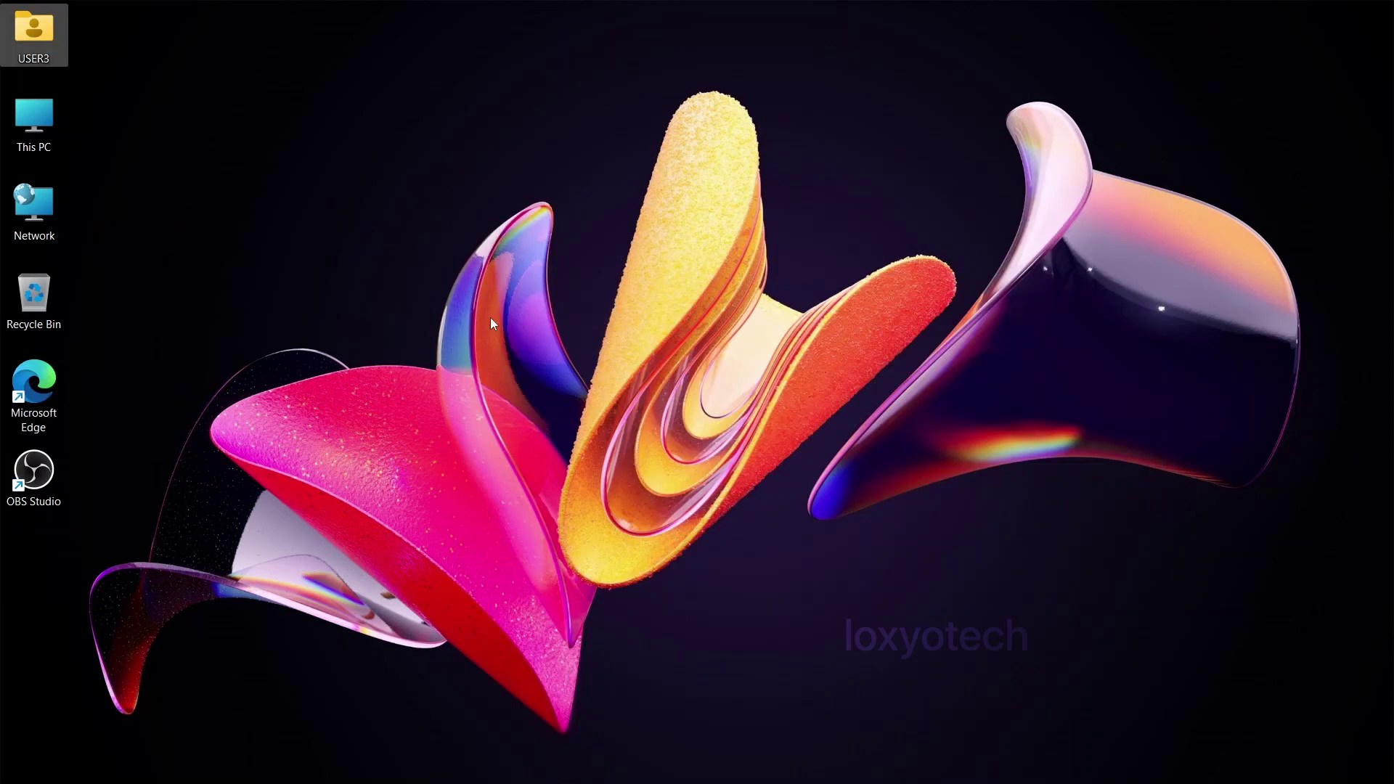
right_click(407, 297)
left_click(327, 294)
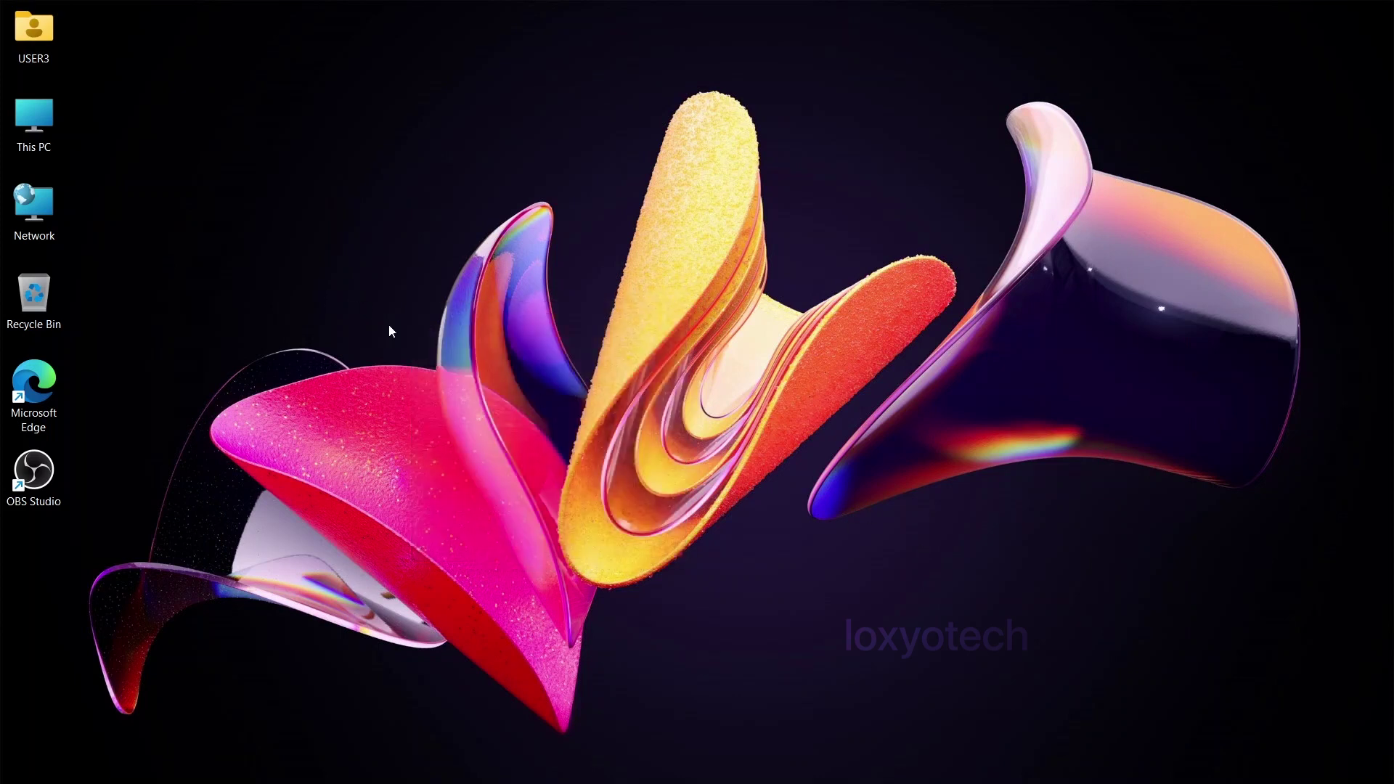
Confirm the edition is Windows 11 Home Single Language in This PC properties, then expand Activation state
right_click(33, 117)
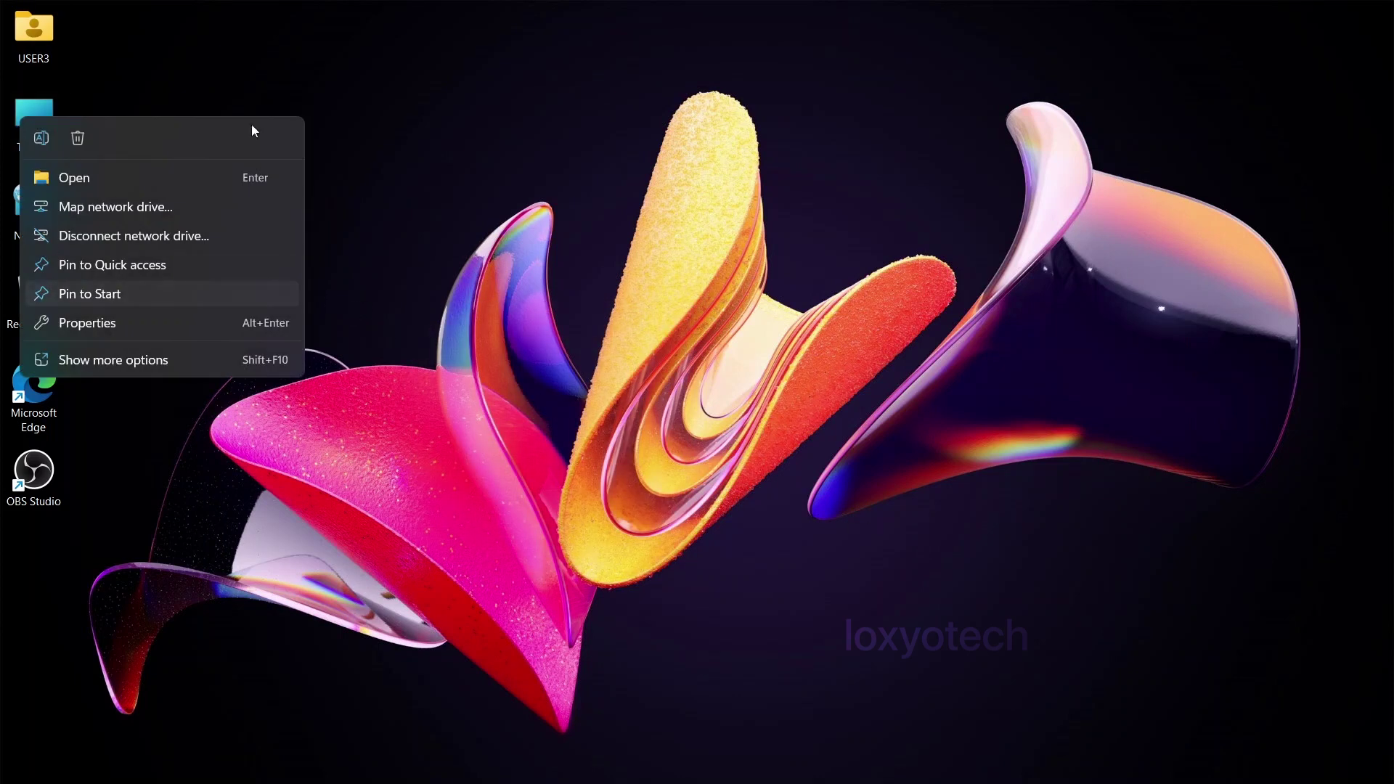
left_click(147, 353)
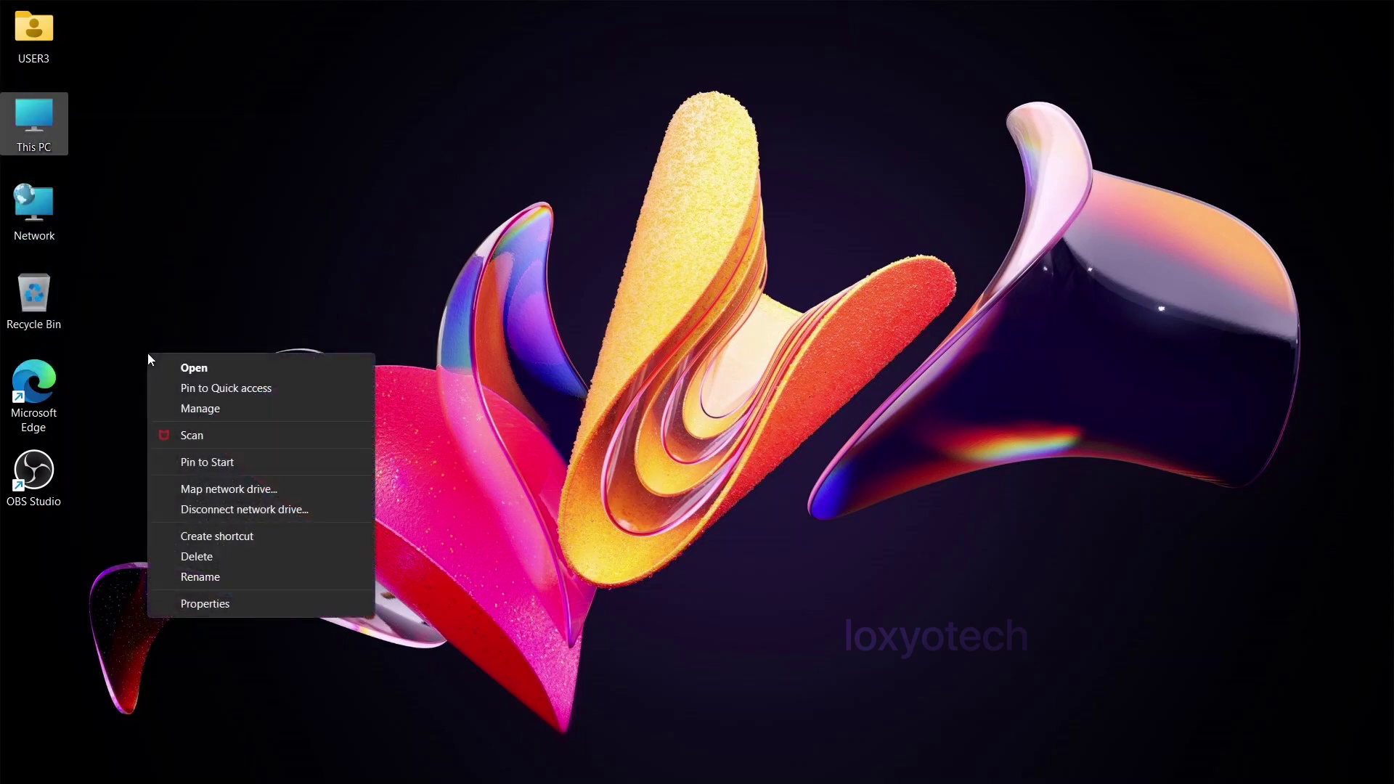
left_click(192, 598)
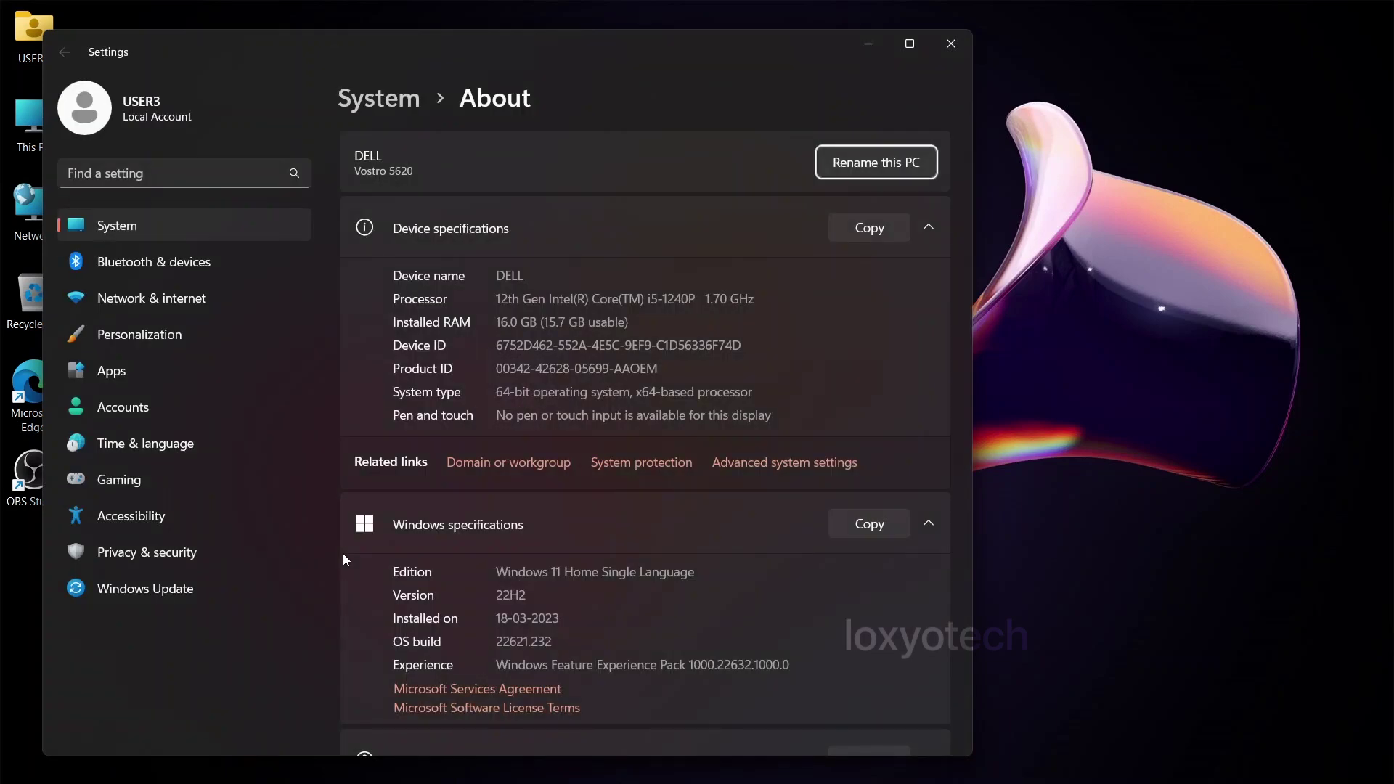
scroll(495, 443, "down", 3)
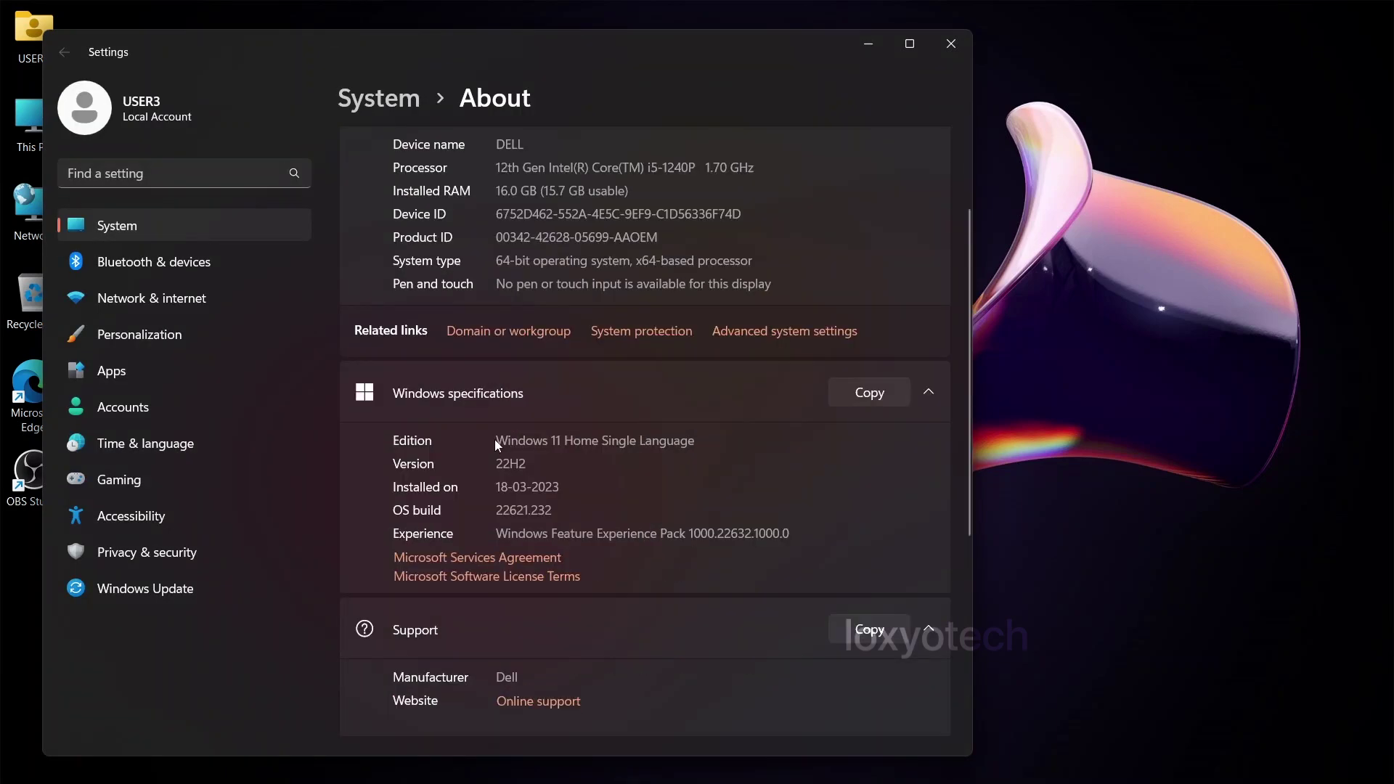
left_click_drag(498, 440, 710, 443)
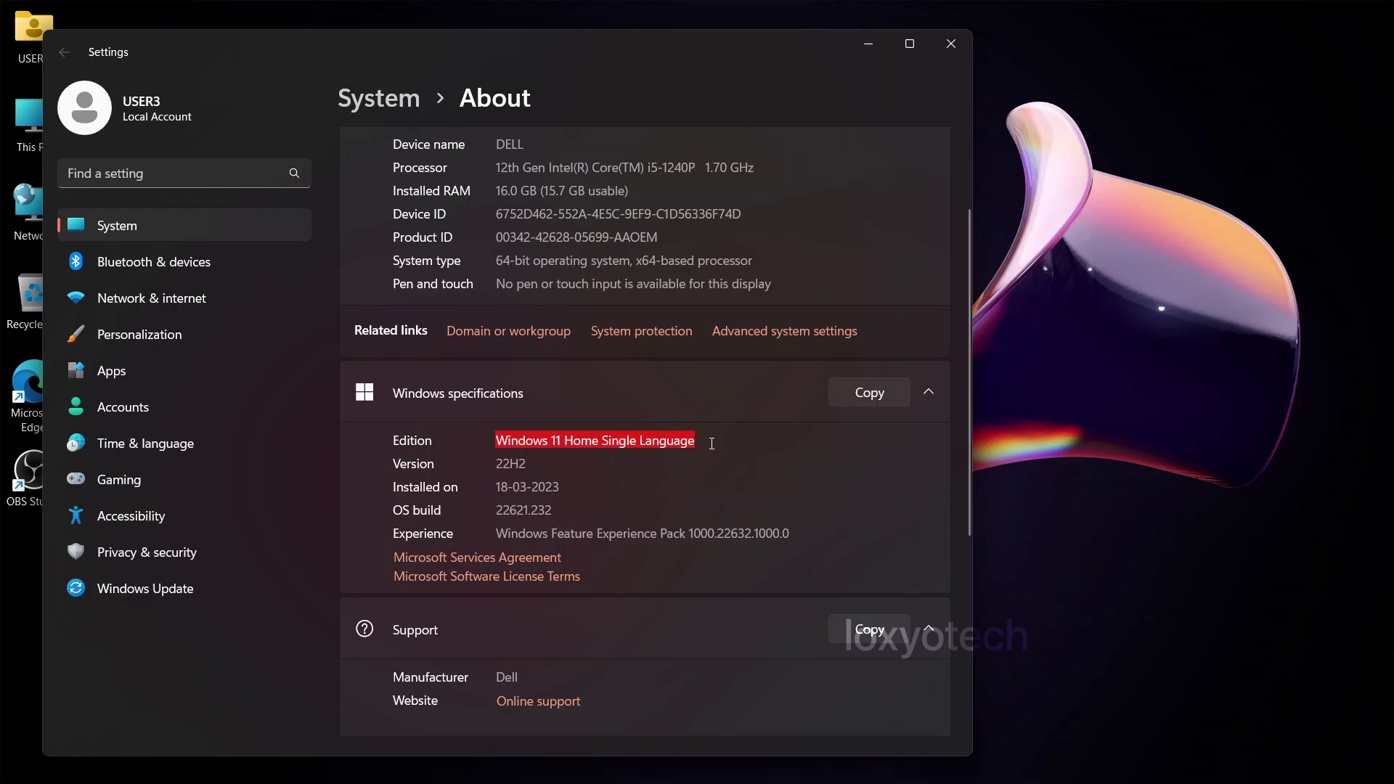
left_click(711, 443)
scroll(698, 500, "down", 3)
scroll(698, 501, "down", 1)
scroll(698, 500, "down", 1)
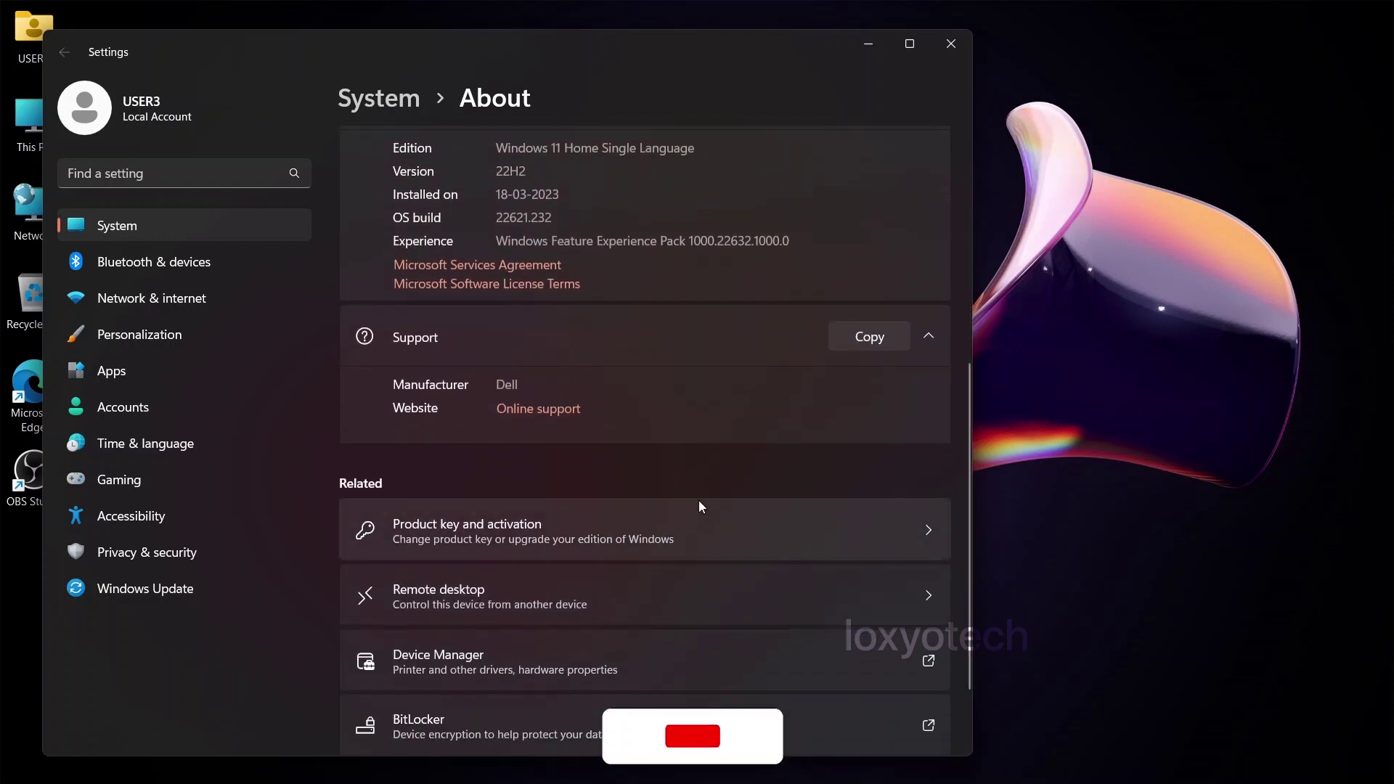
left_click(926, 525)
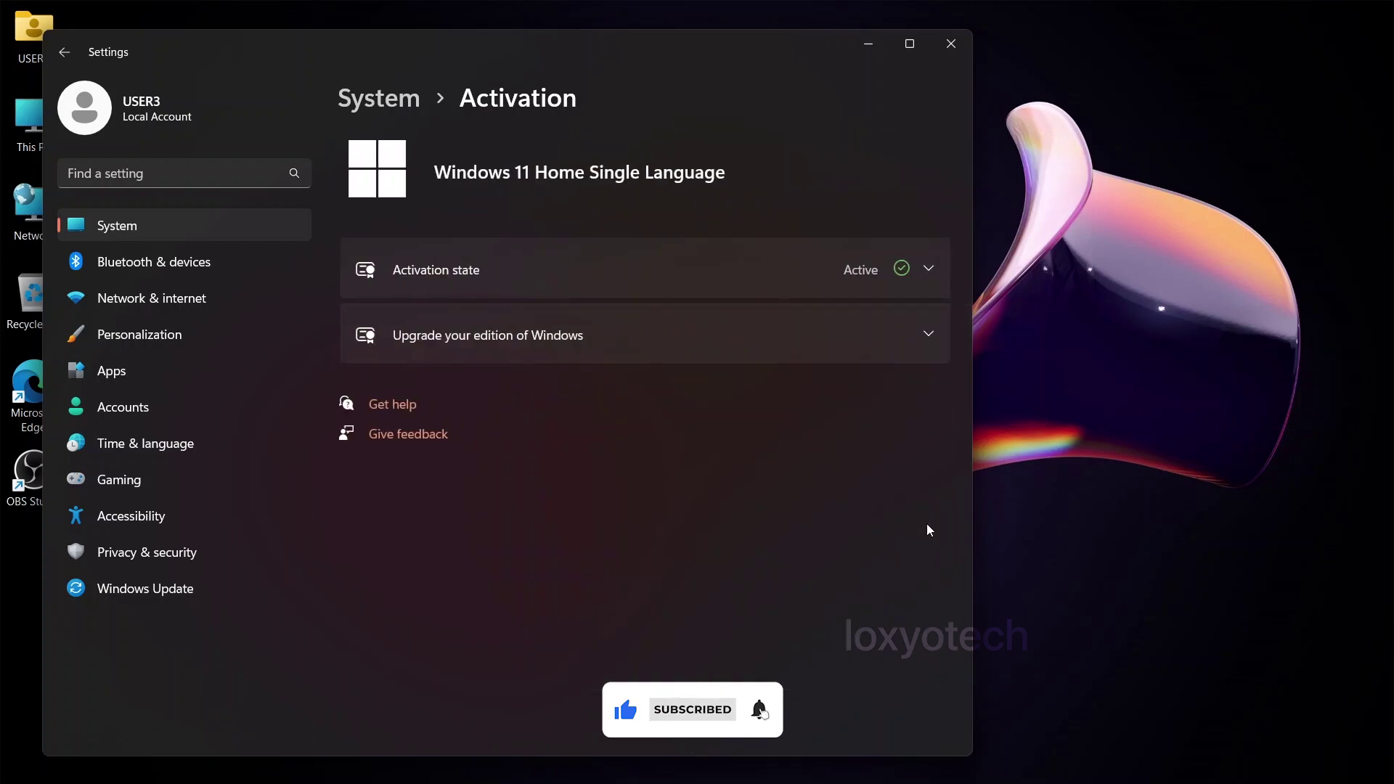
left_click(927, 273)
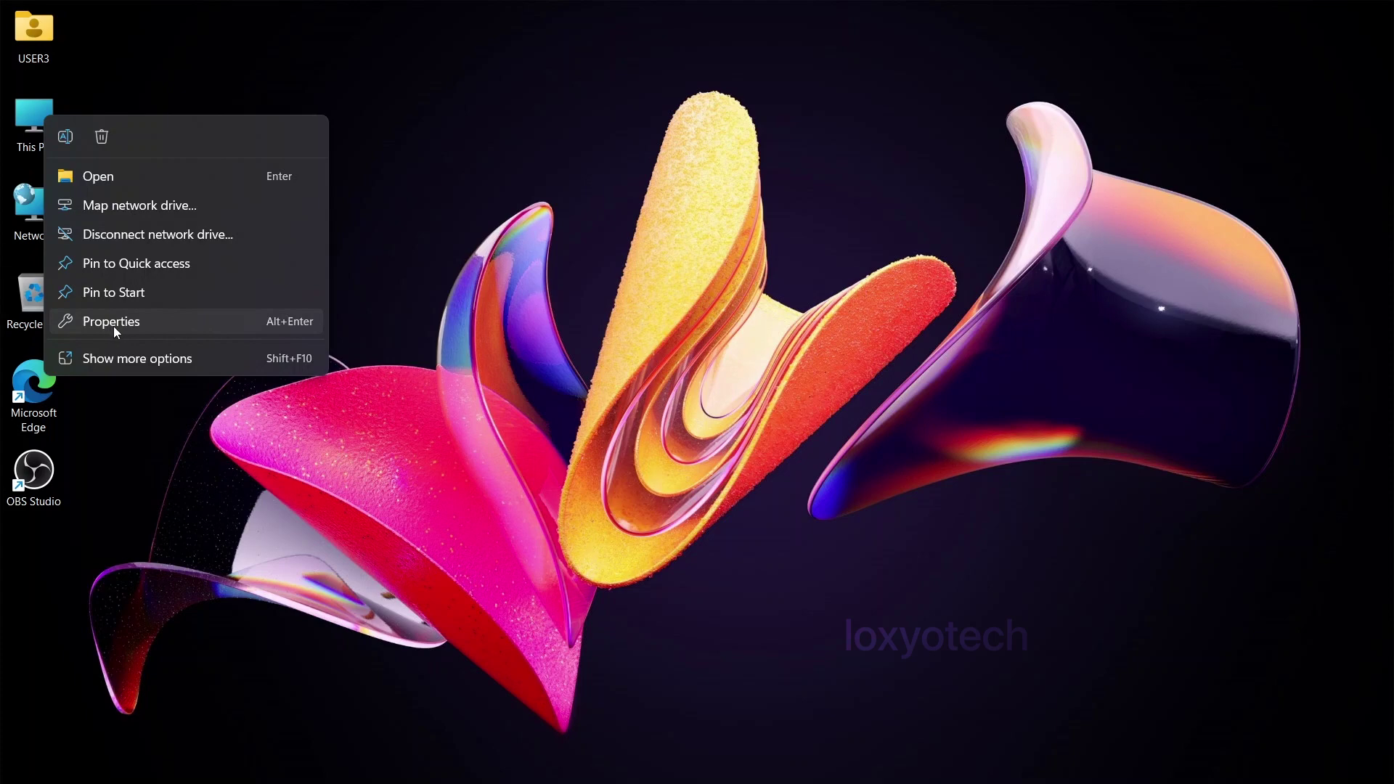
From This PC properties, reach Product key and activation and expand Upgrade your edition of Windows
left_click(114, 326)
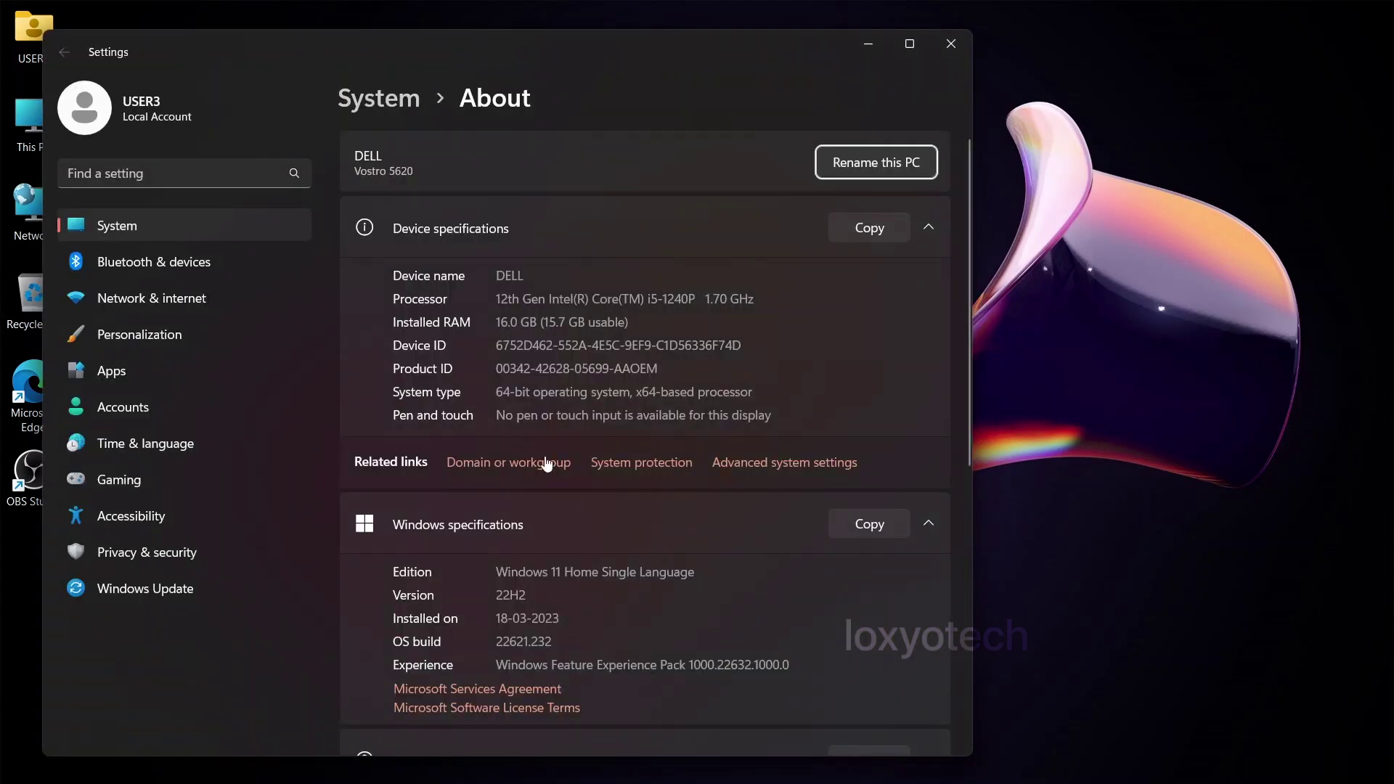
scroll(609, 525, "down", 3)
scroll(609, 526, "down", 2)
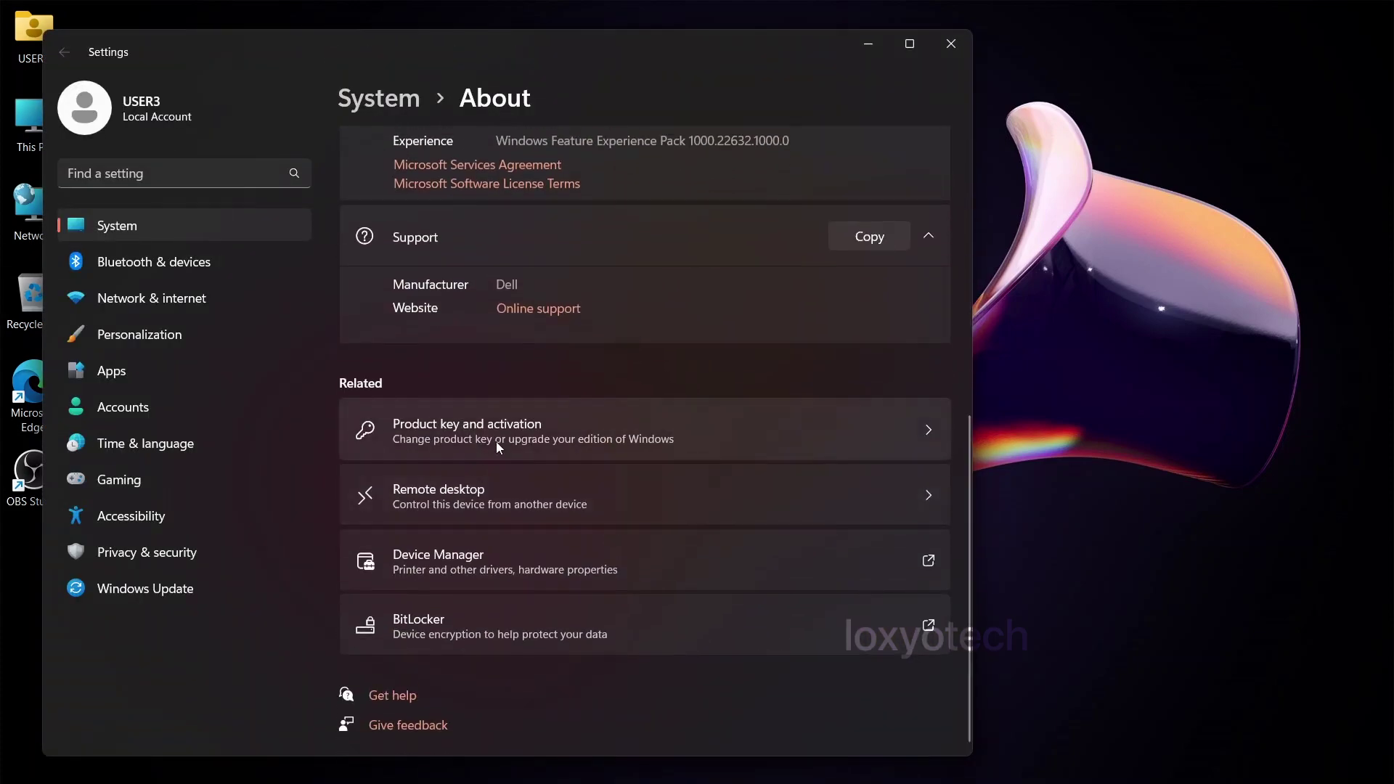
left_click(670, 424)
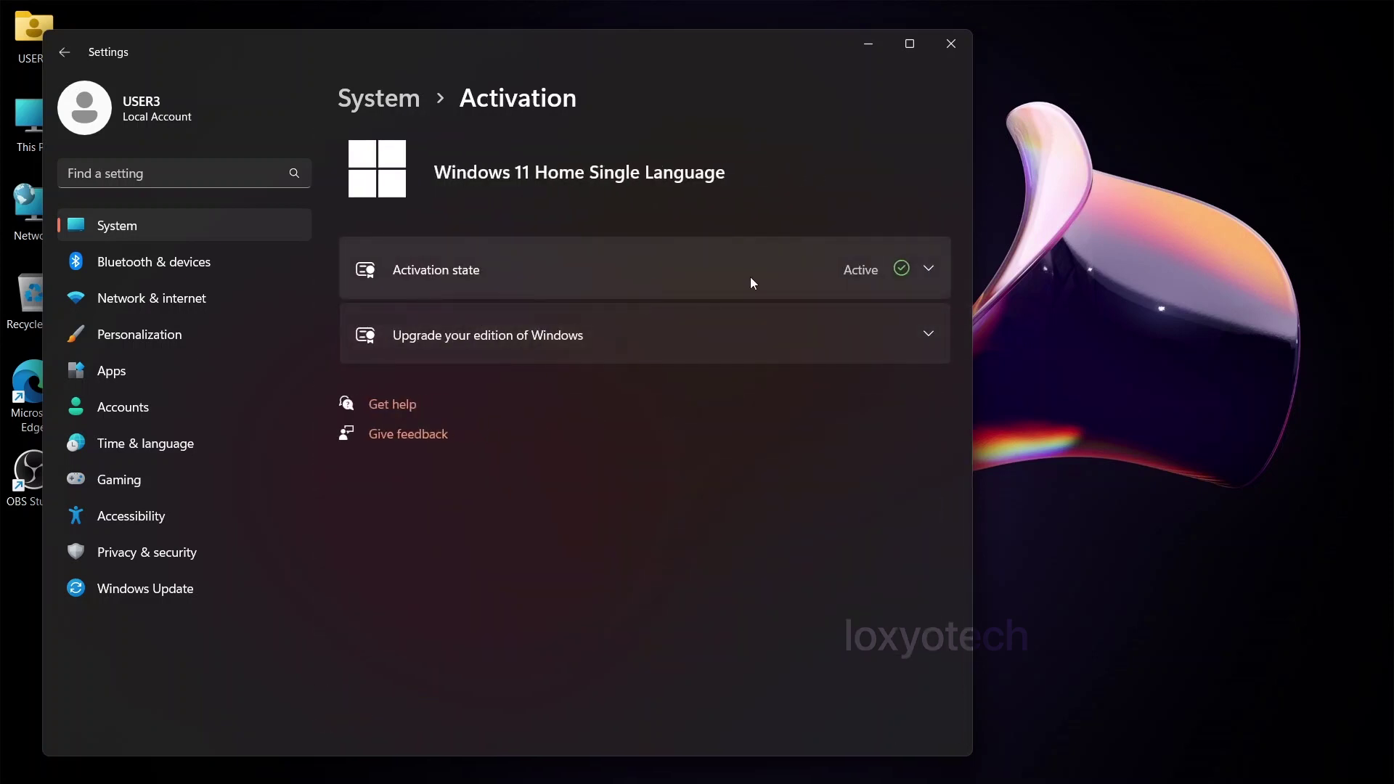
left_click(890, 336)
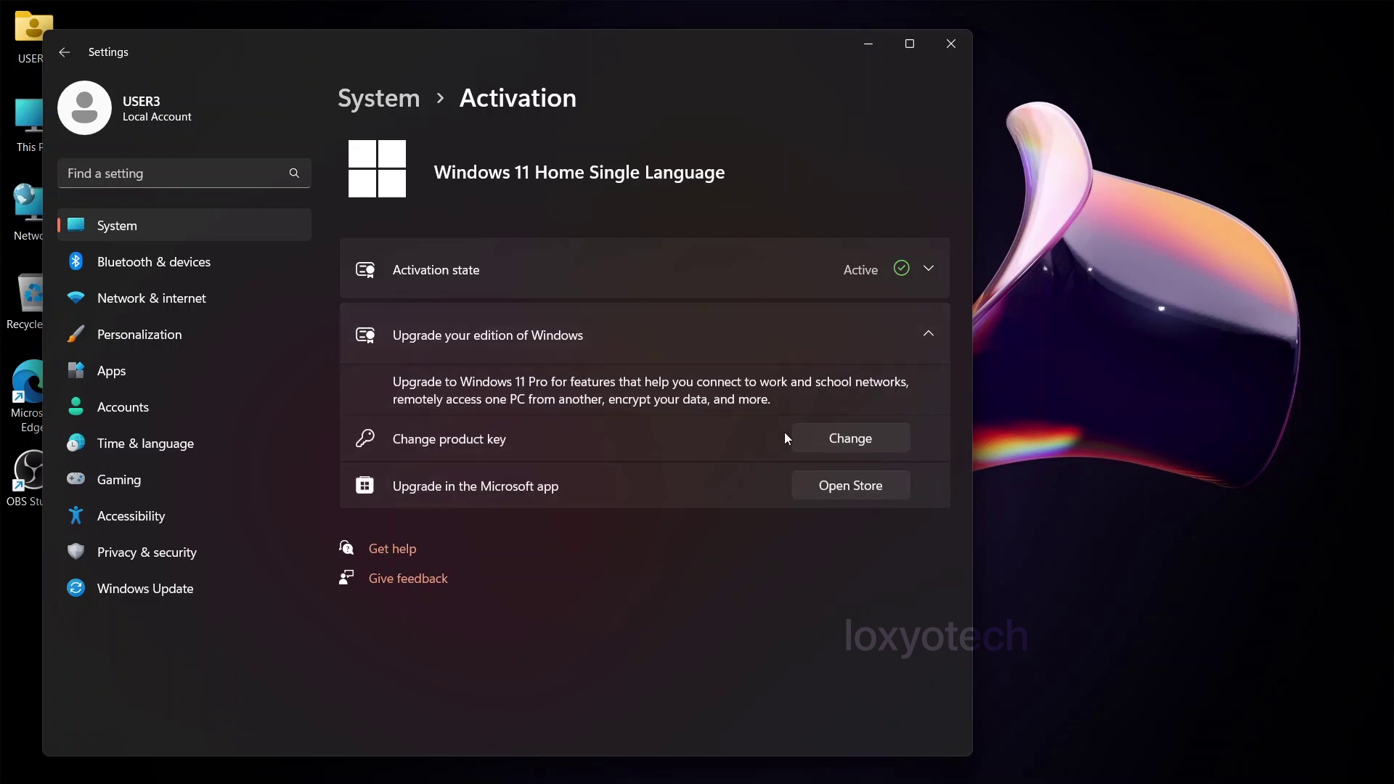
left_click(847, 441)
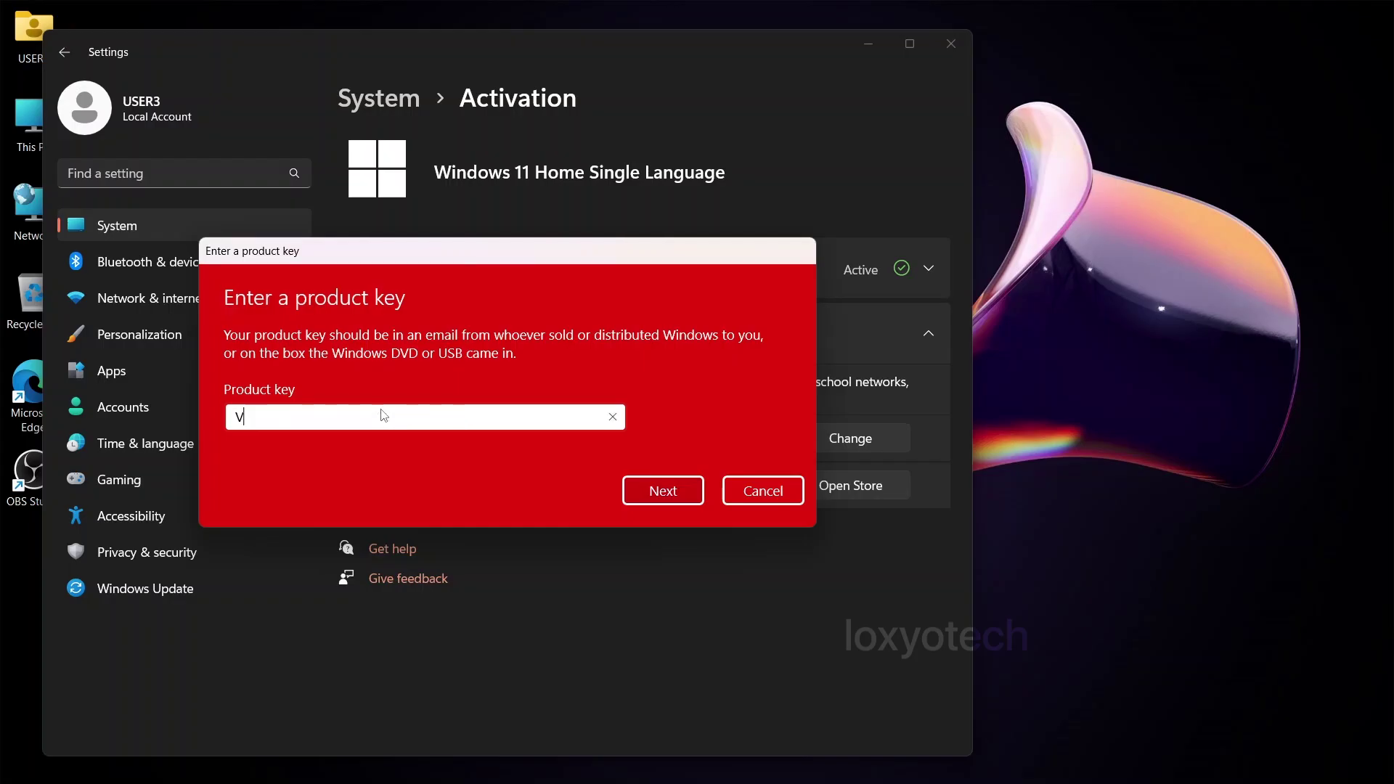
type("K7JG-NPHTM-")
type("C97JM-9MPGT-3V66T")
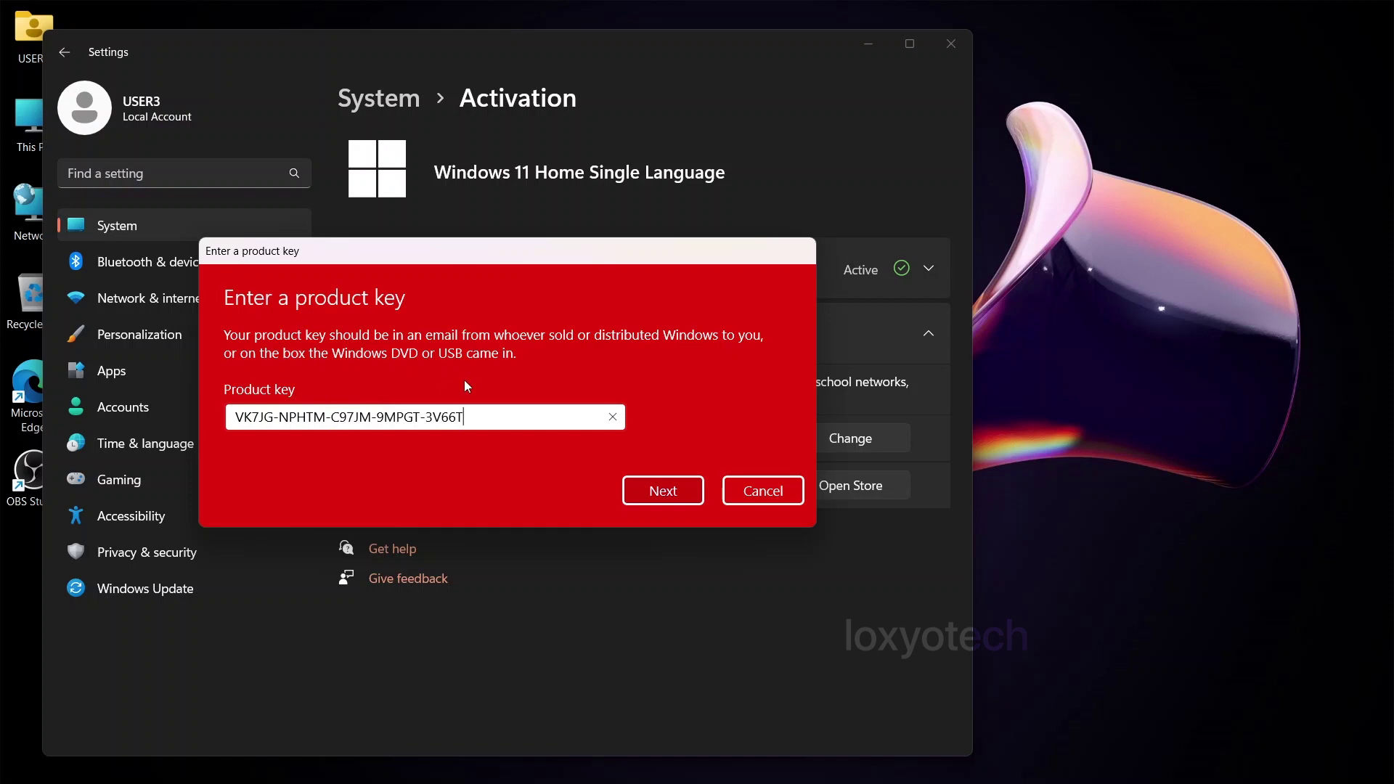
Submit the entered Windows 11 Pro product key with Next
left_click(651, 496)
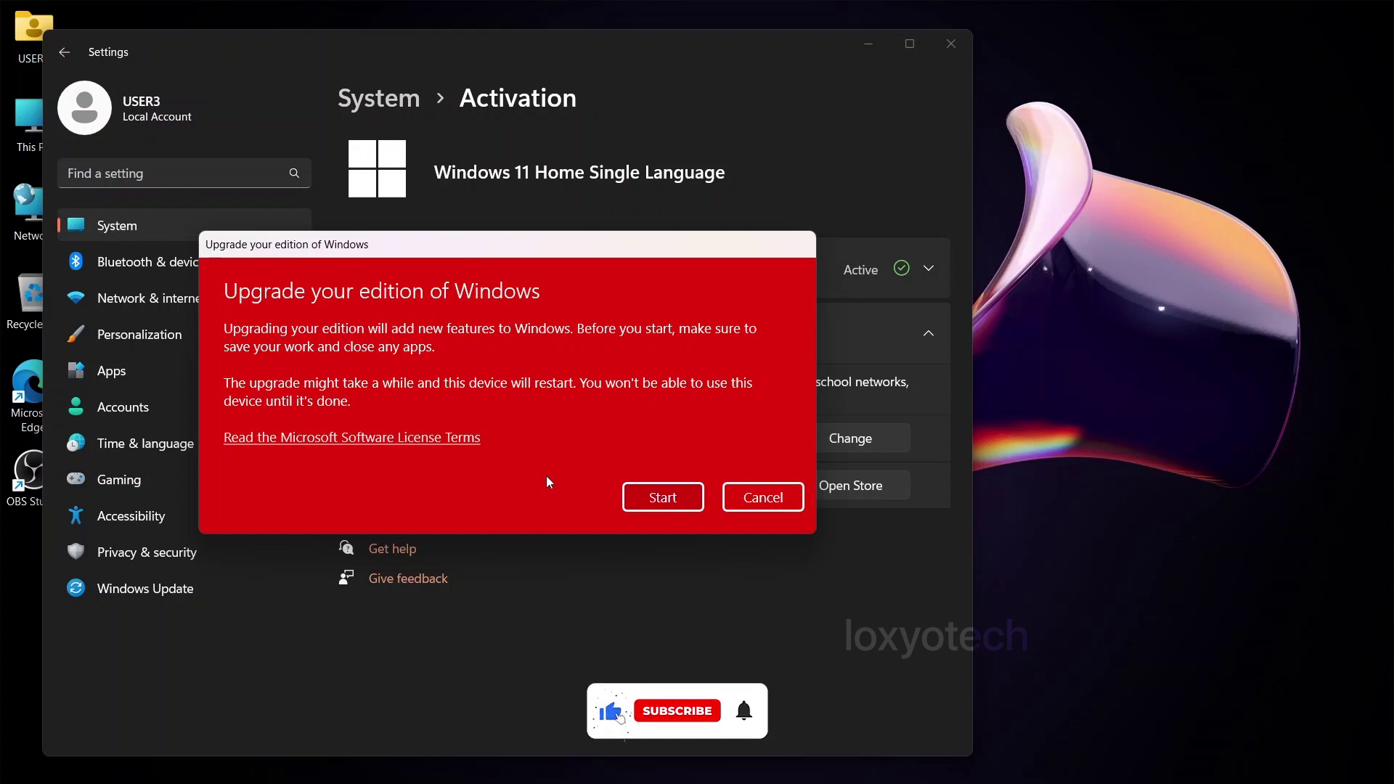
Confirm starting the edition upgrade to Windows 11 Pro
left_click(650, 503)
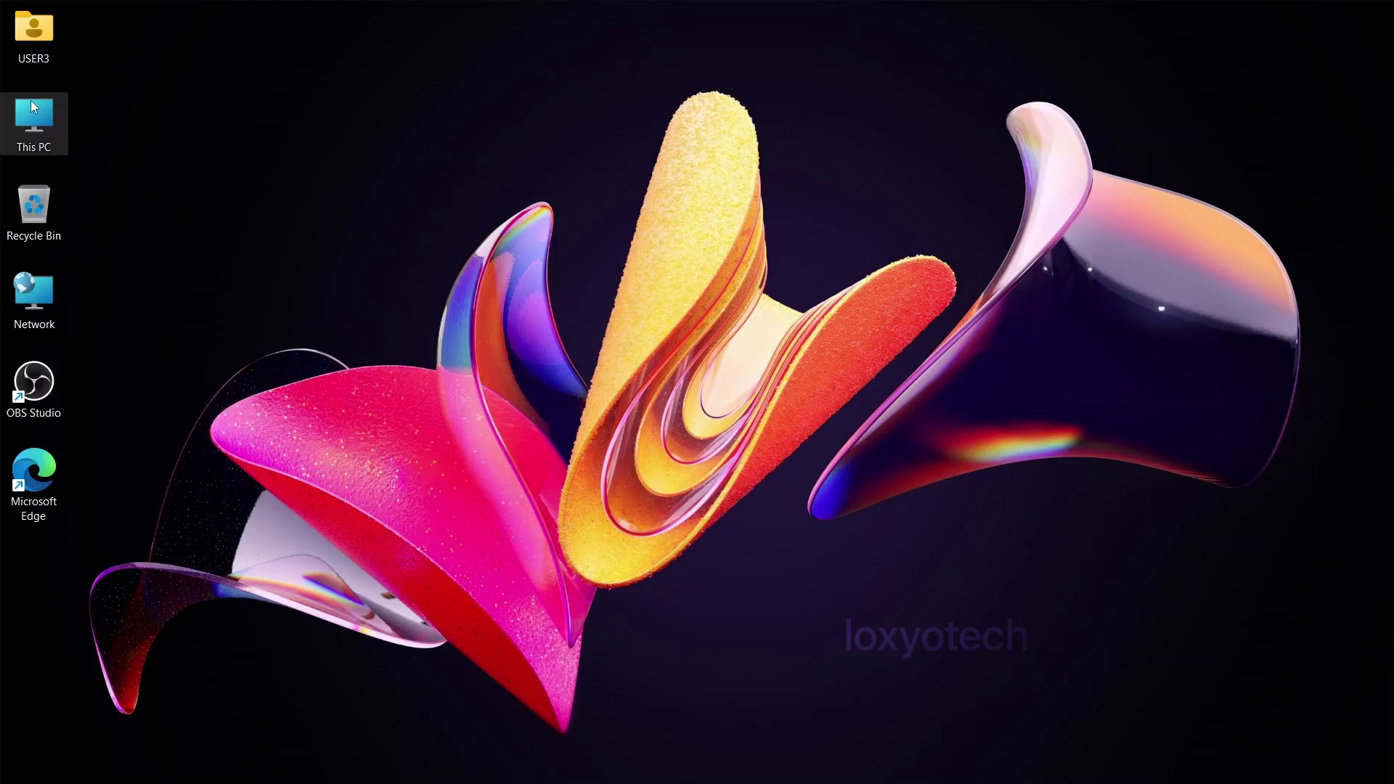
Open This PC properties and highlight the edition value Windows 11 Pro
right_click(31, 100)
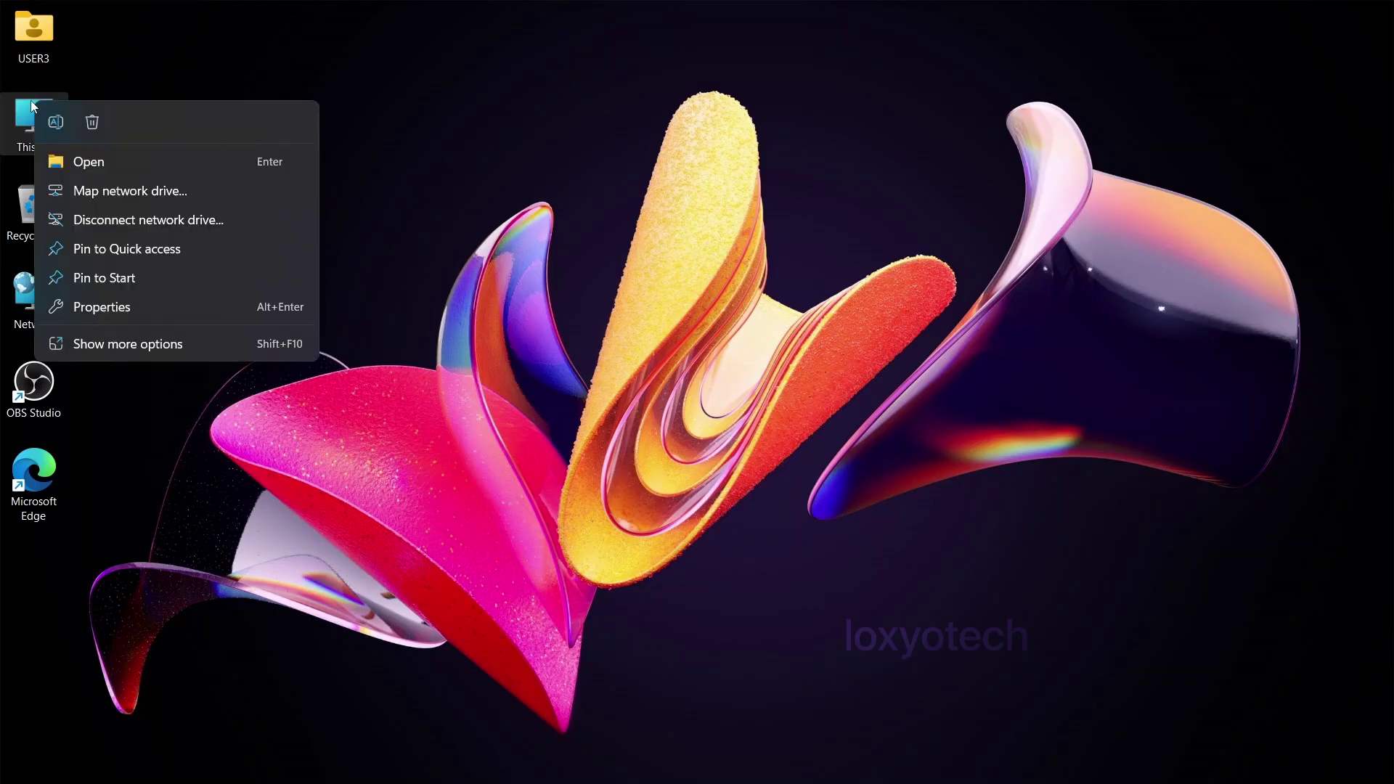
left_click(105, 304)
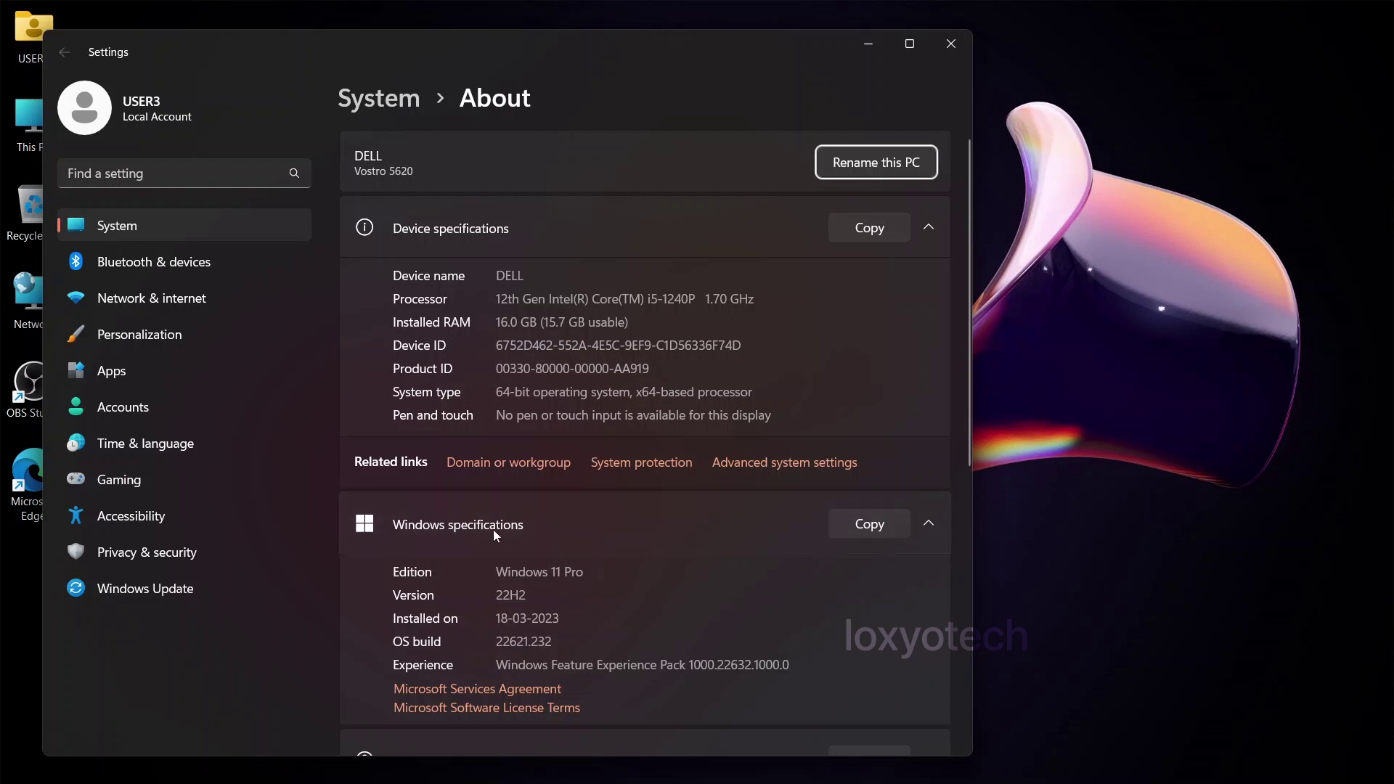
left_click_drag(588, 571, 481, 569)
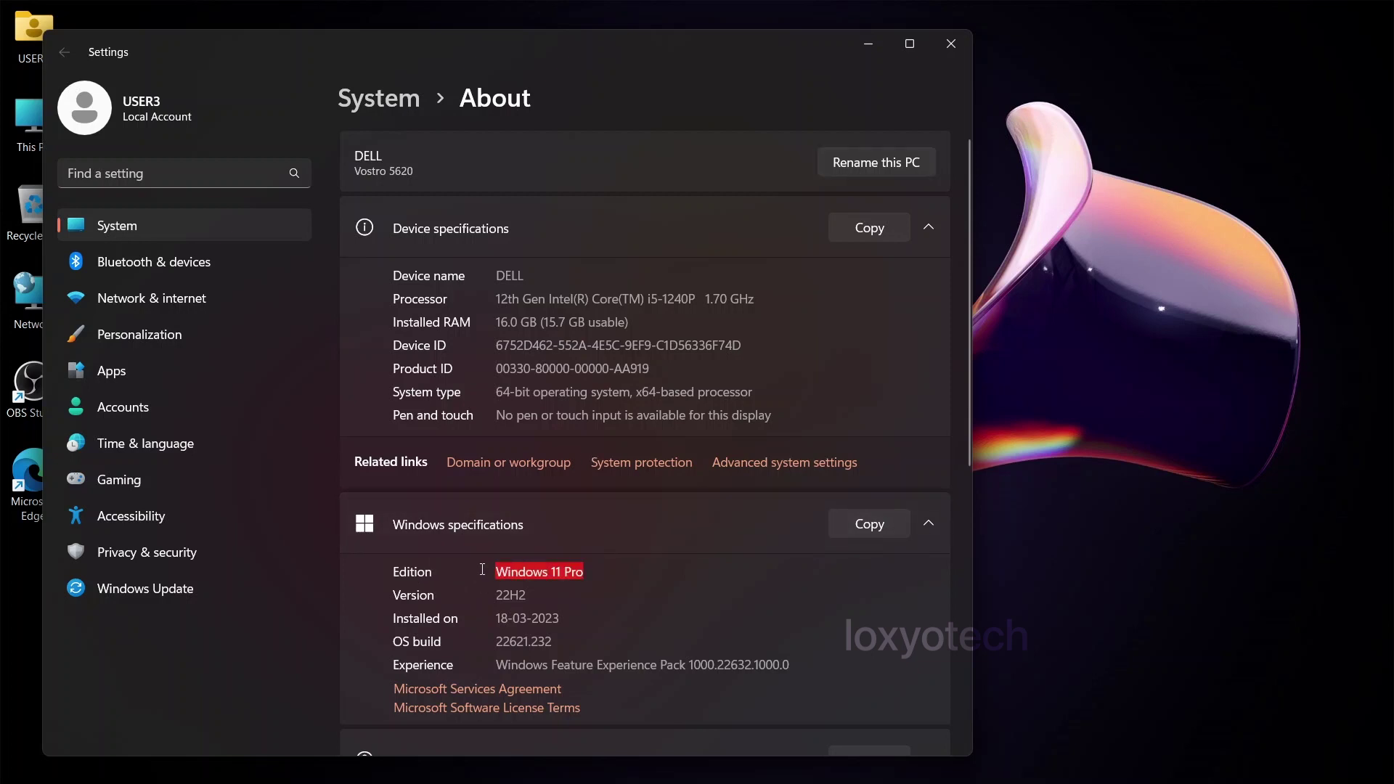
left_click(572, 577)
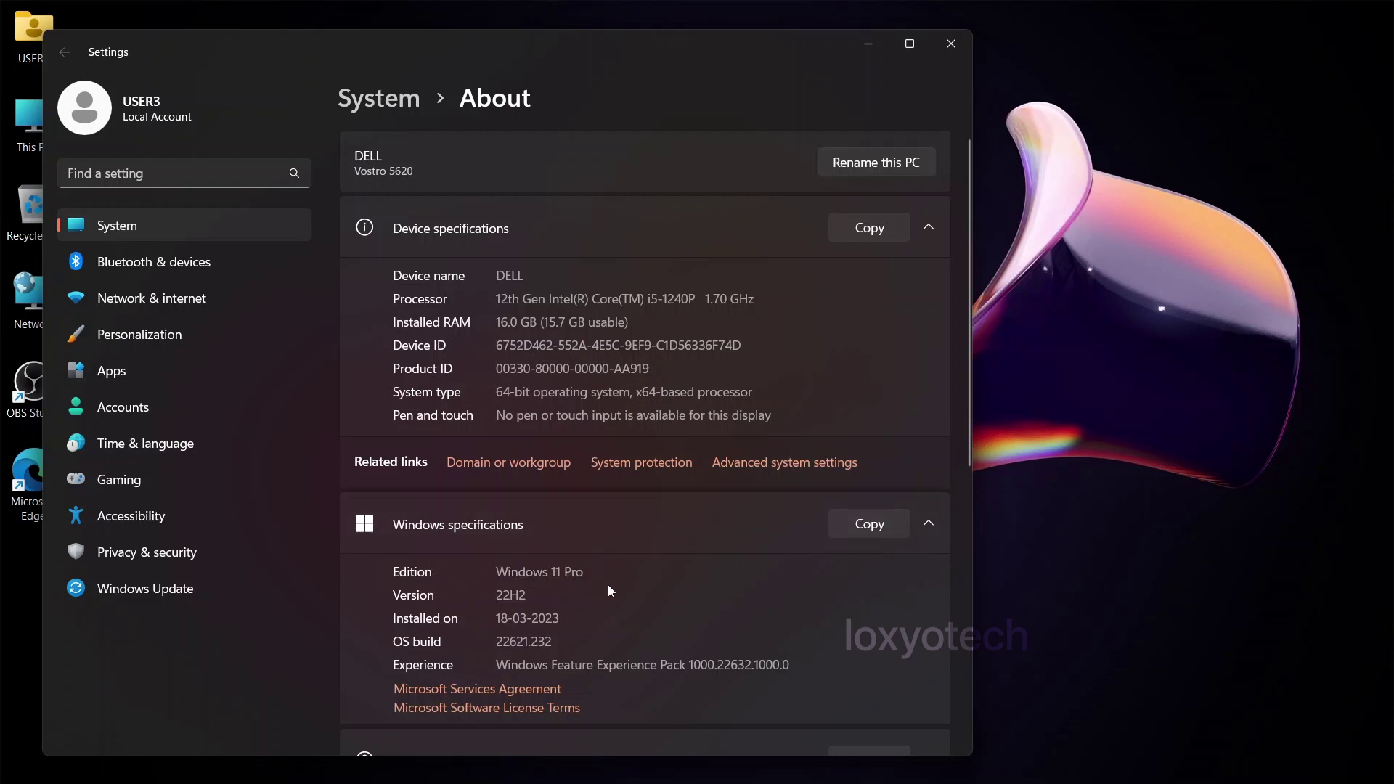
scroll(608, 586, "down", 1)
scroll(607, 584, "down", 4)
scroll(602, 392, "up", 4)
scroll(603, 393, "up", 2)
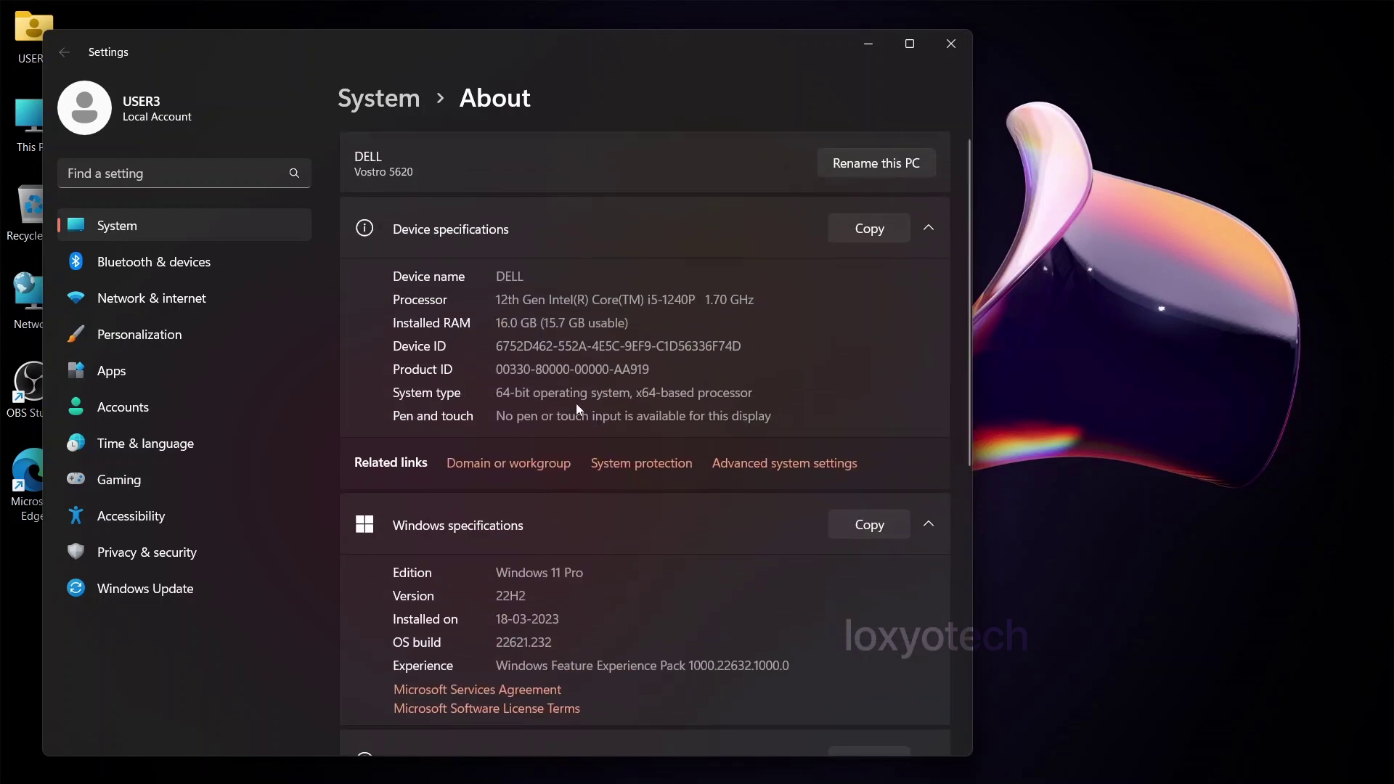
Close the About page and reopen it from This PC's properties
left_click(950, 45)
right_click(21, 107)
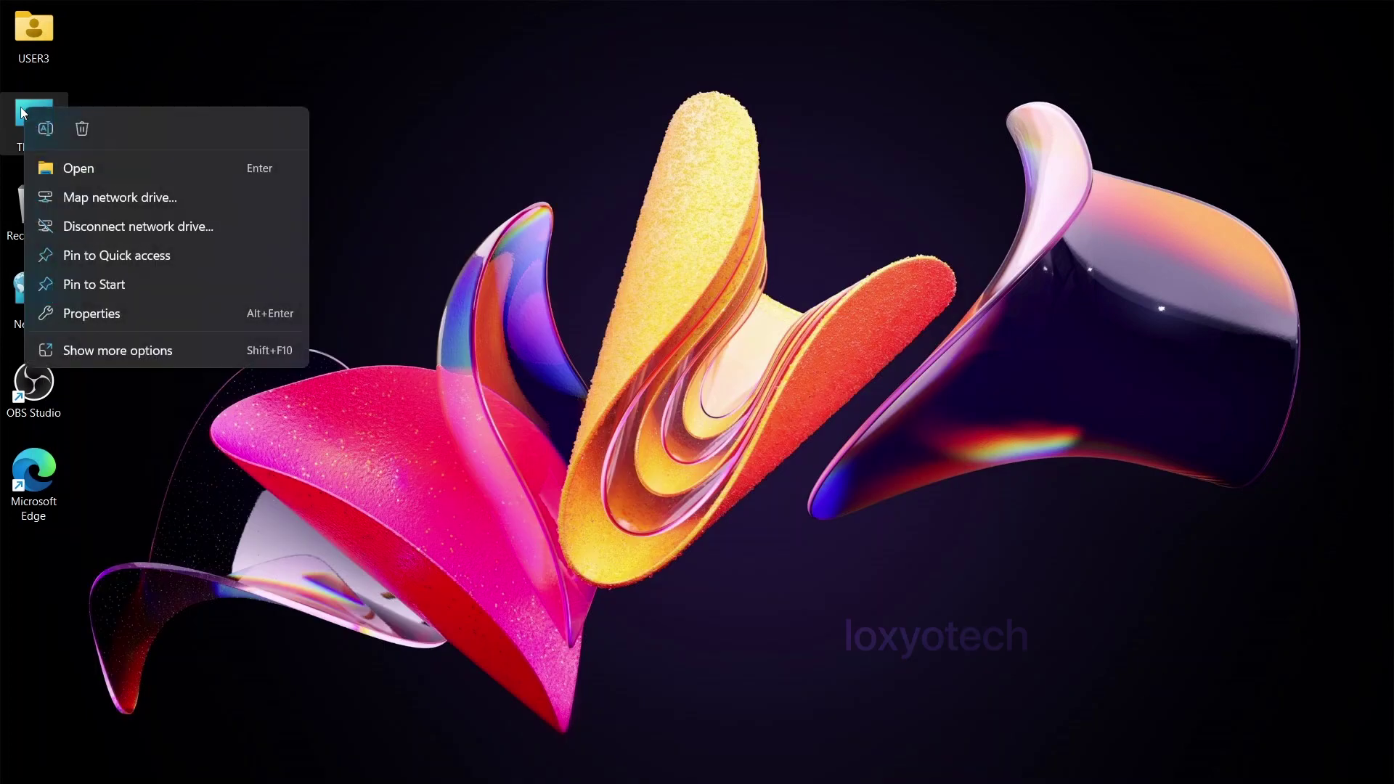
left_click(94, 313)
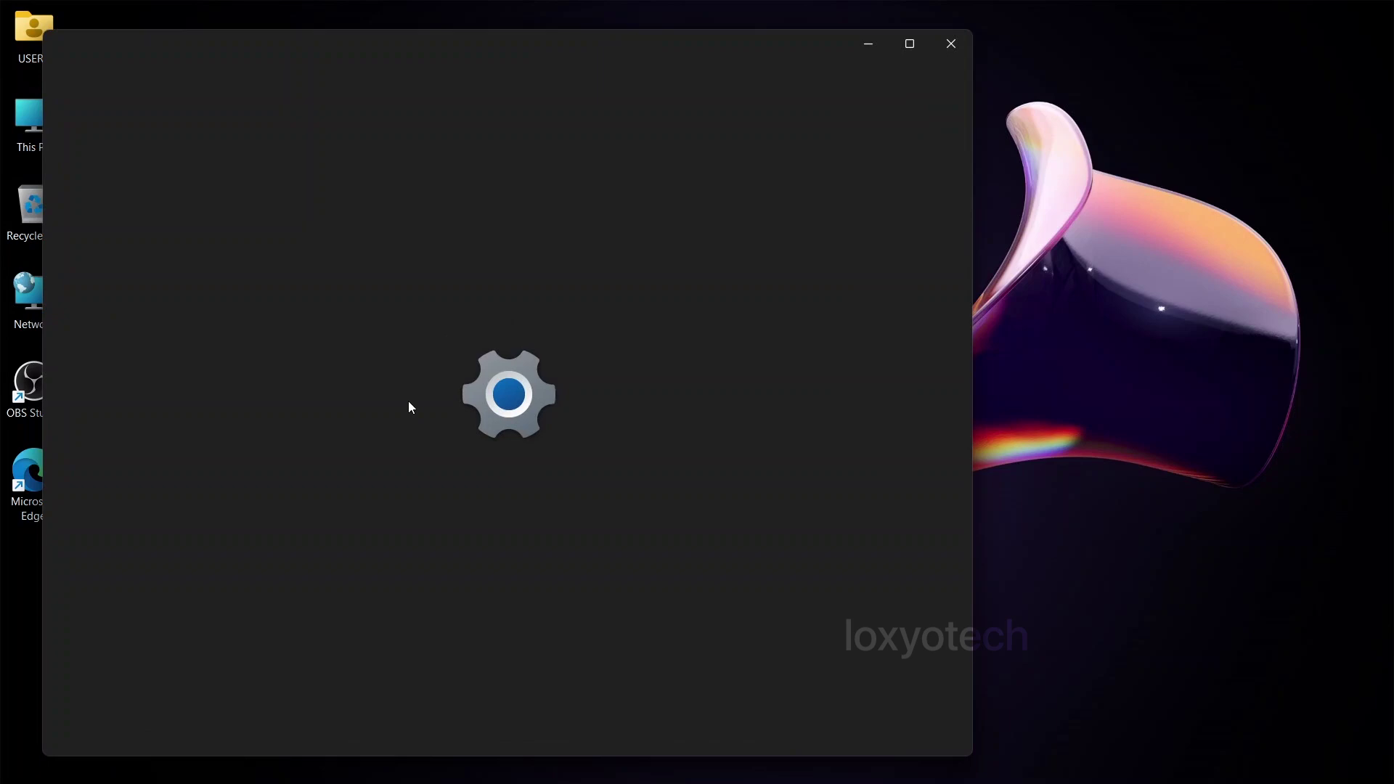
scroll(554, 566, "down", 3)
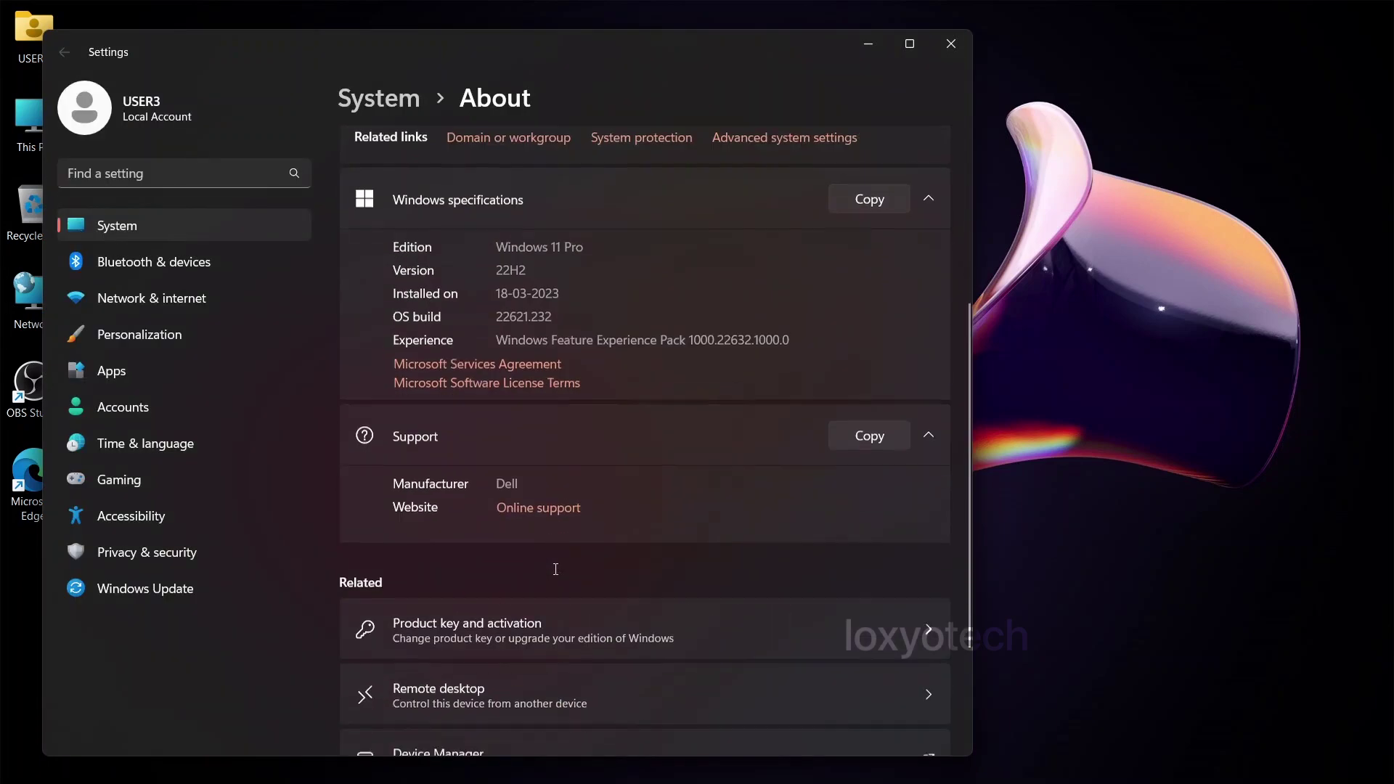
scroll(526, 576, "down", 2)
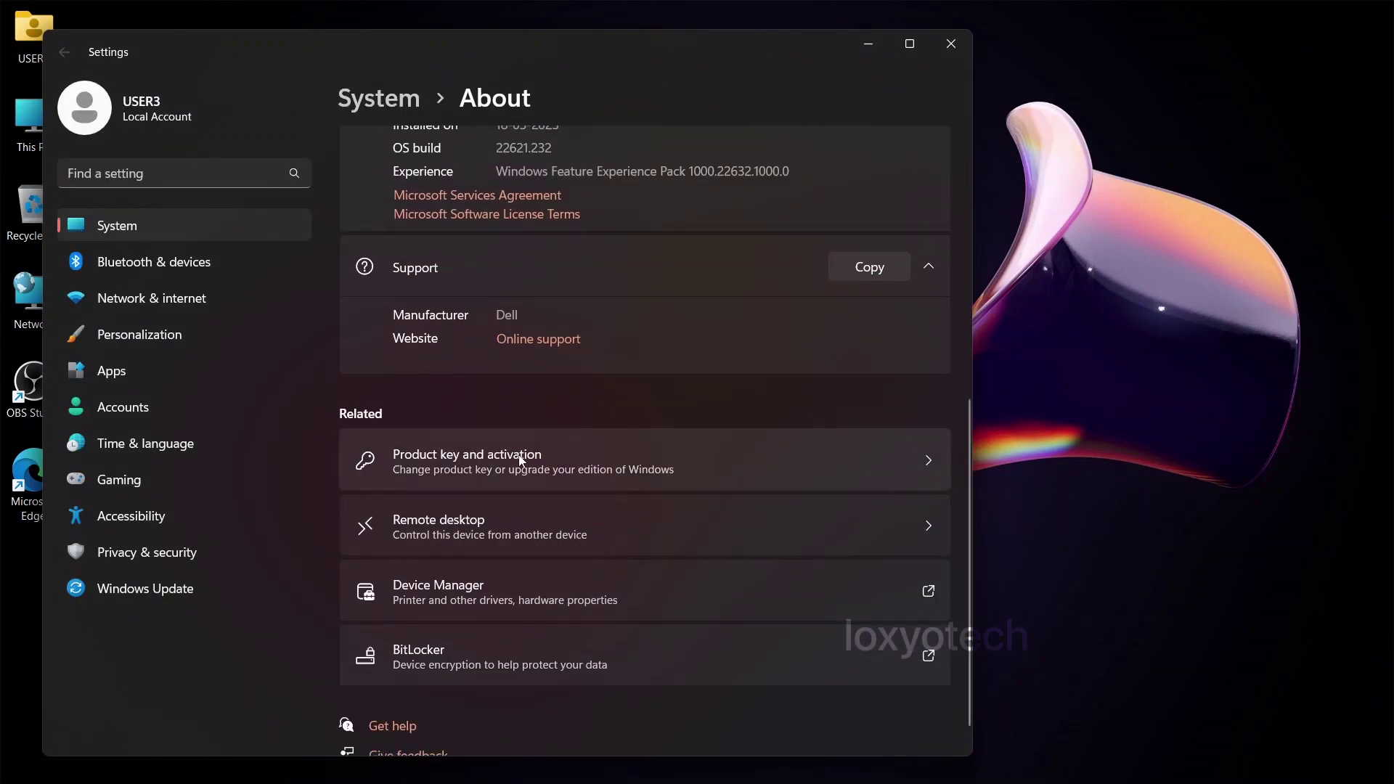
Open Product key and activation, where Windows 11 Pro shows as not activated
left_click(939, 462)
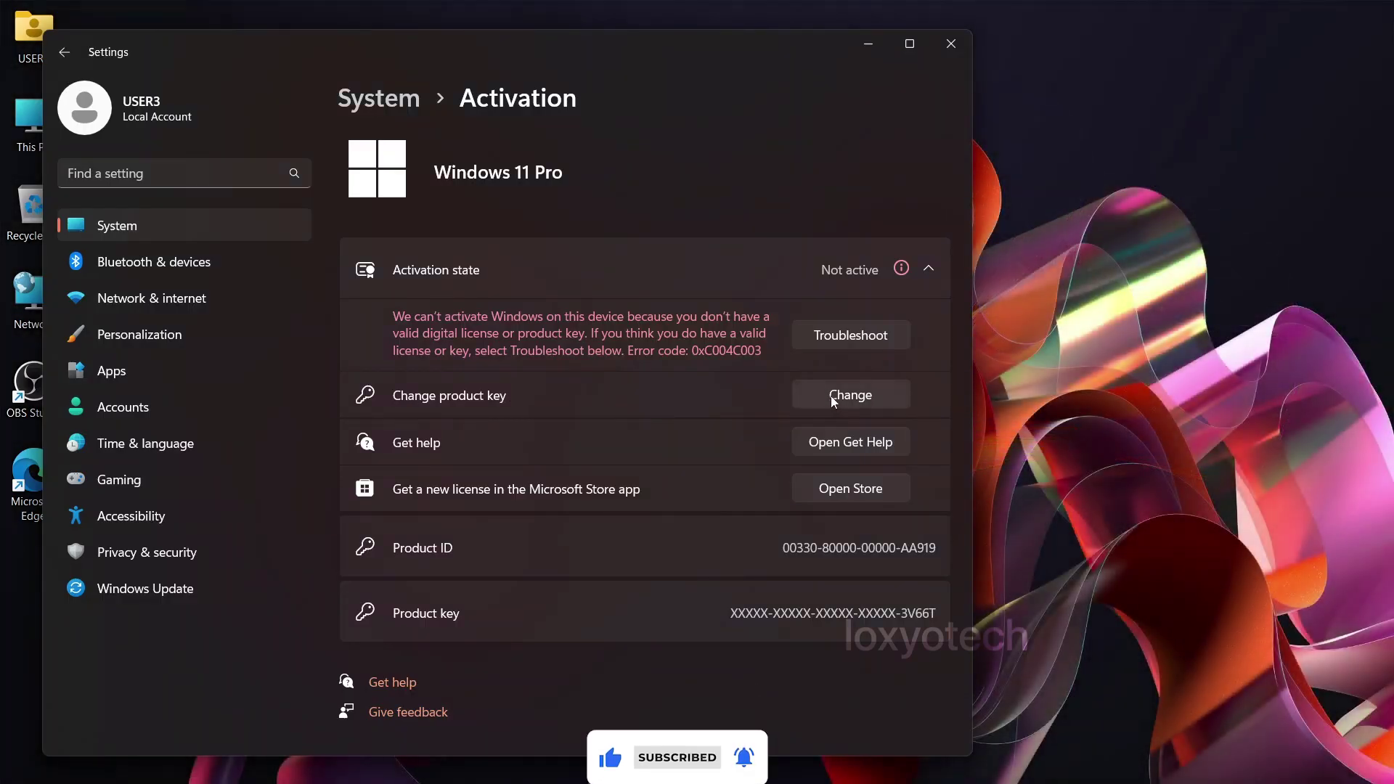
Paste the product key, submit it, and confirm activating Windows 11 Pro
left_click(831, 398)
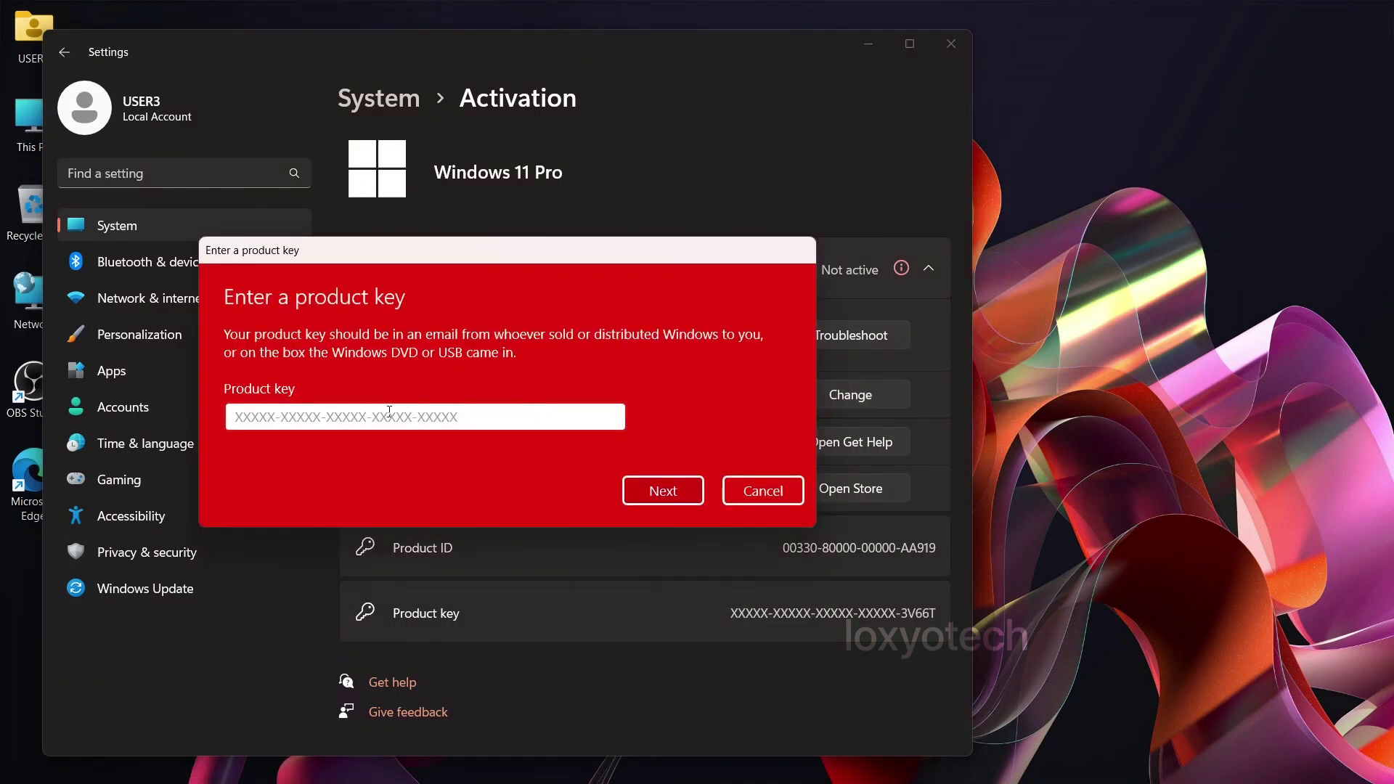
key("ctrl+v")
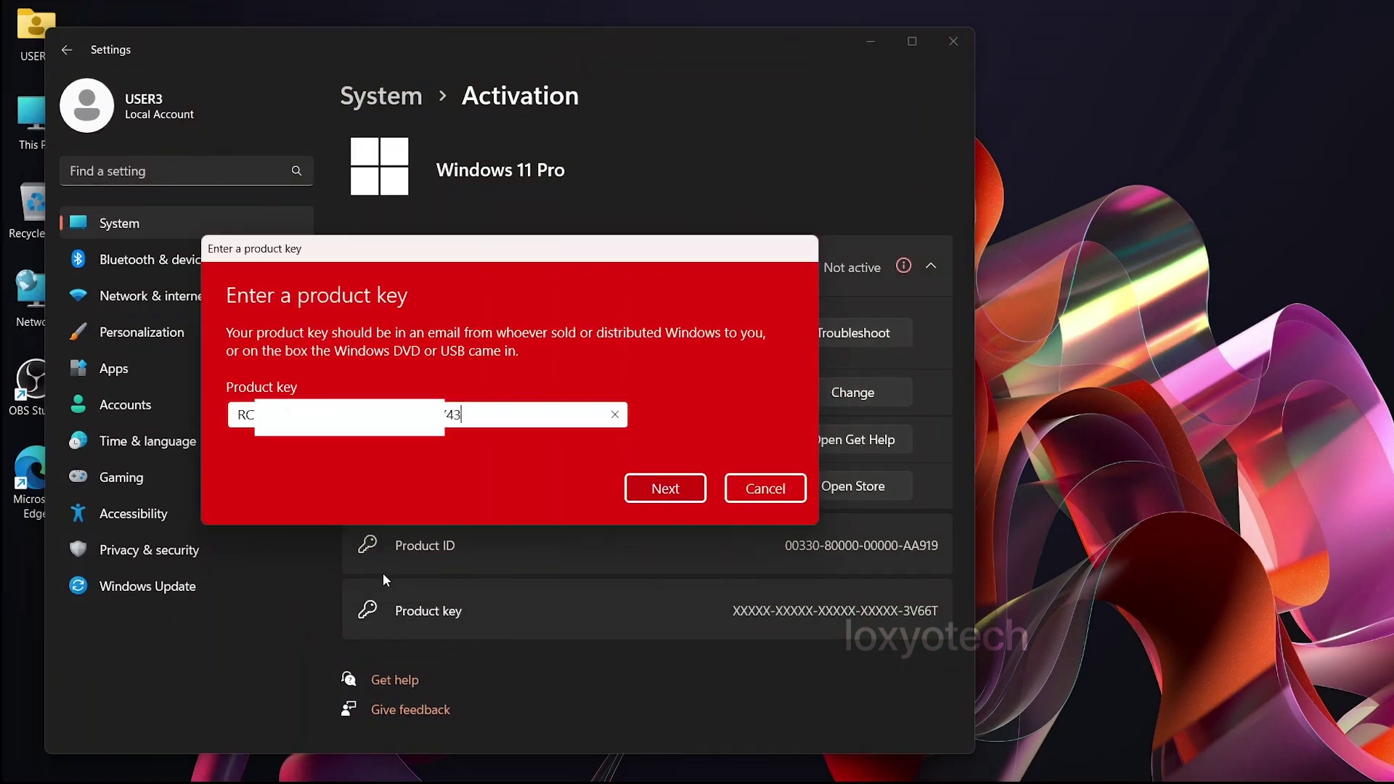
left_click(651, 487)
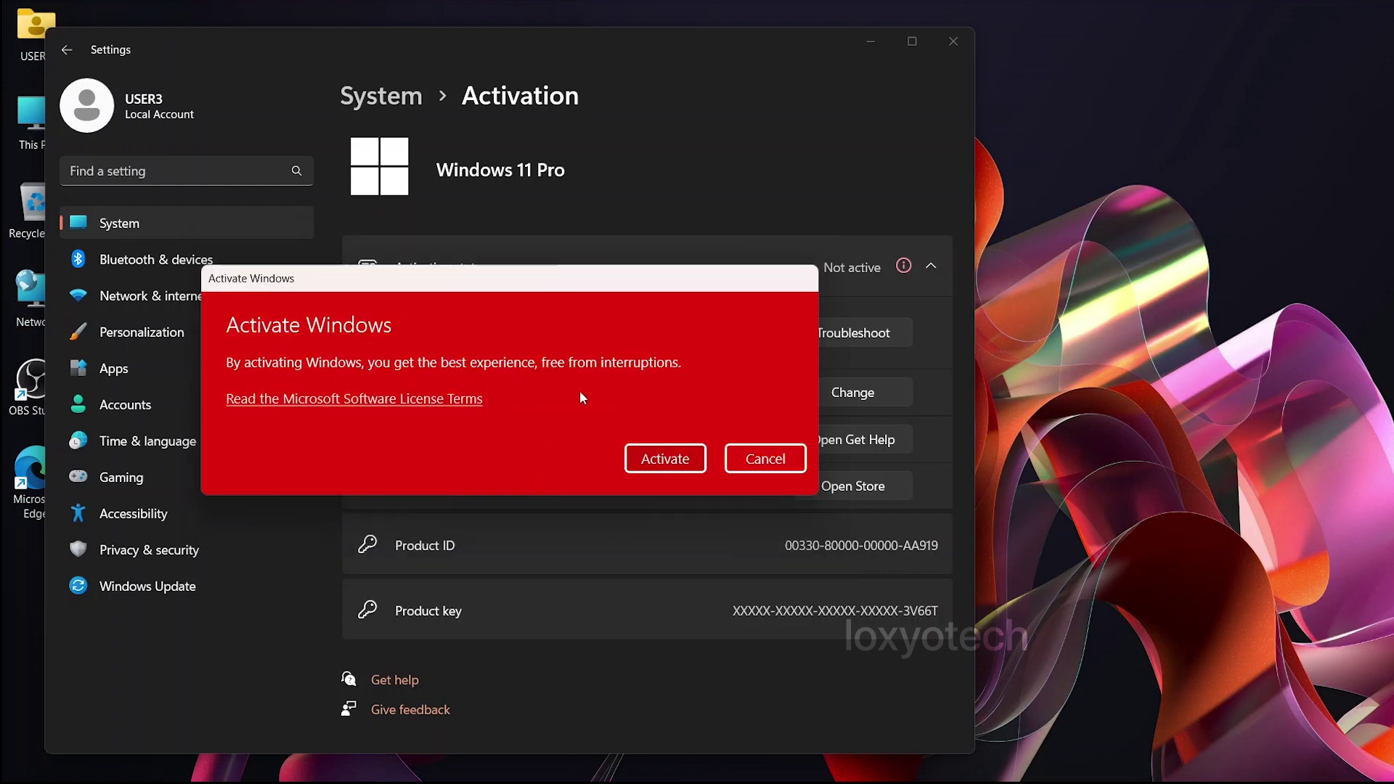
left_click(670, 459)
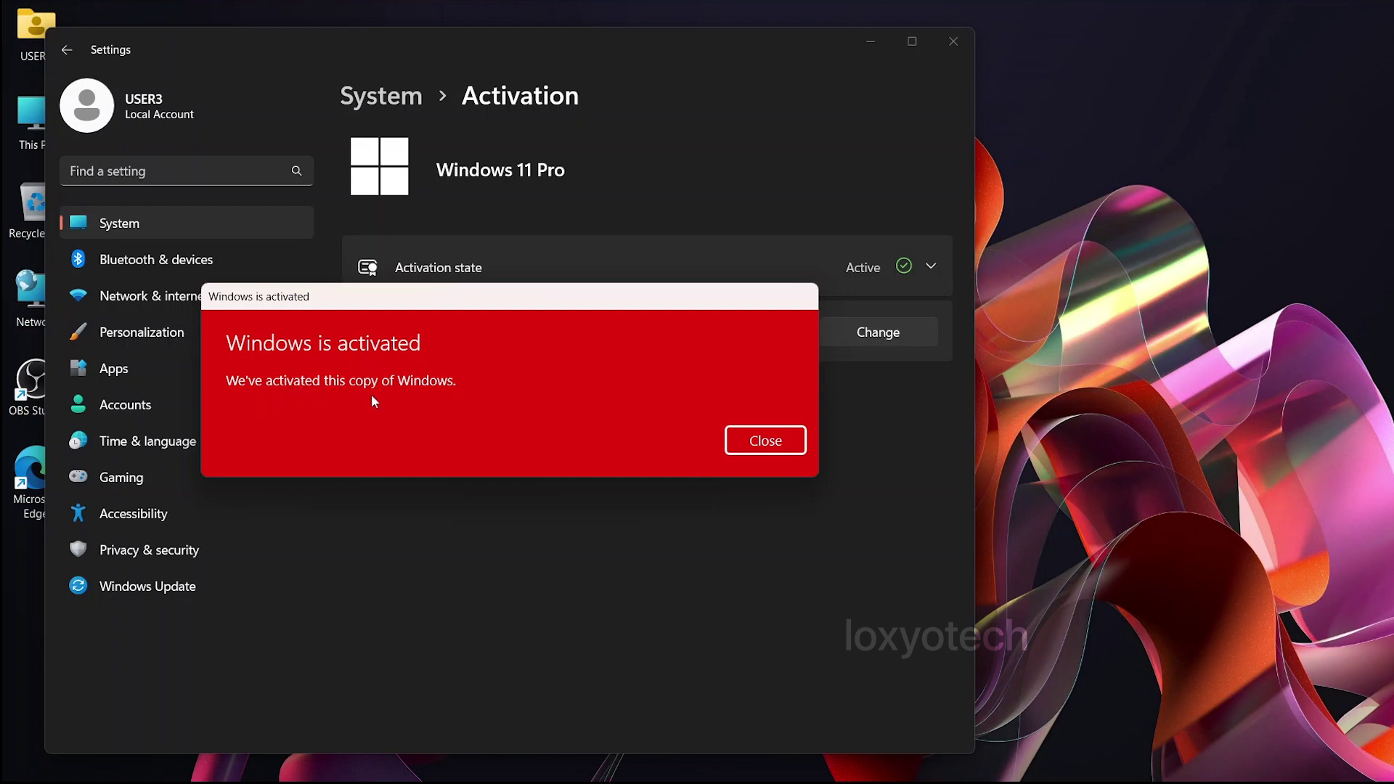
Dismiss the activation success message, check the digital license activation state, and close Settings
left_click(771, 443)
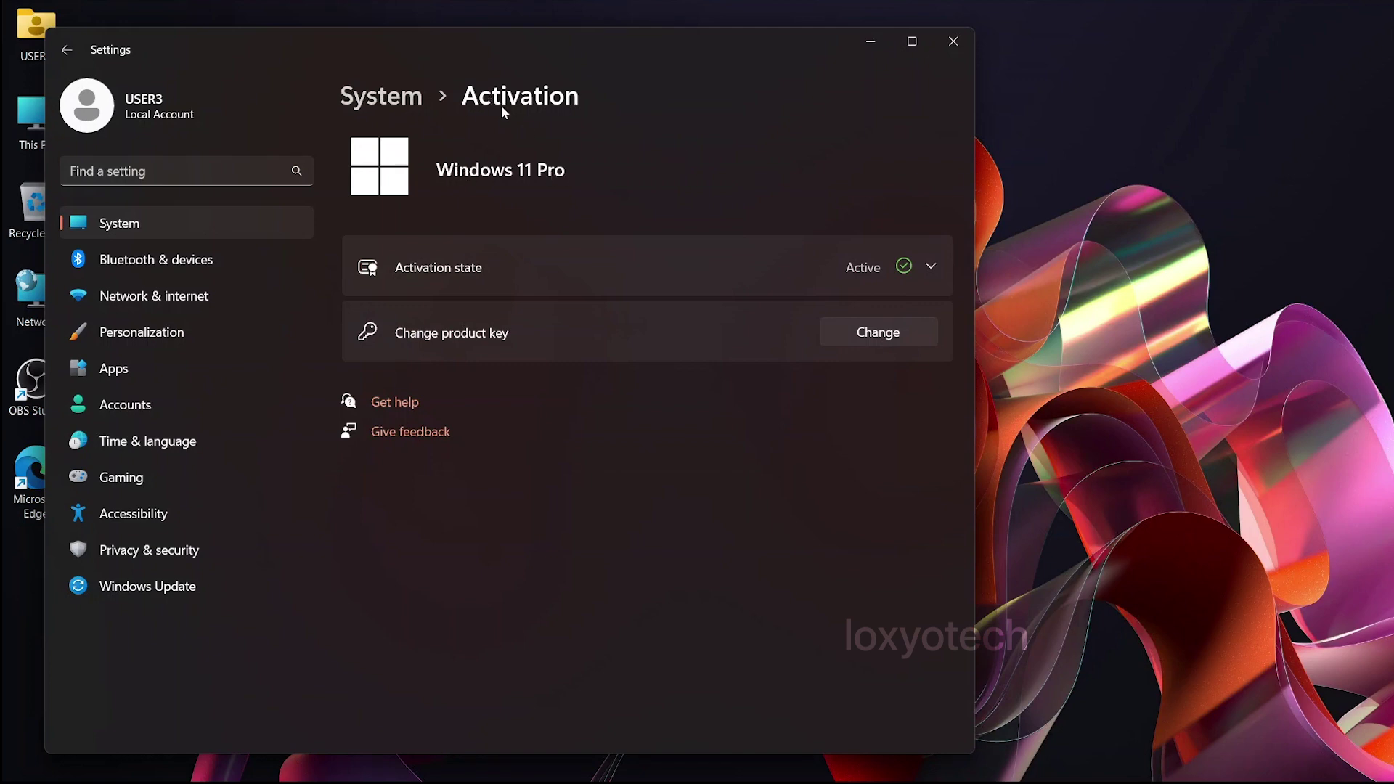
left_click(929, 265)
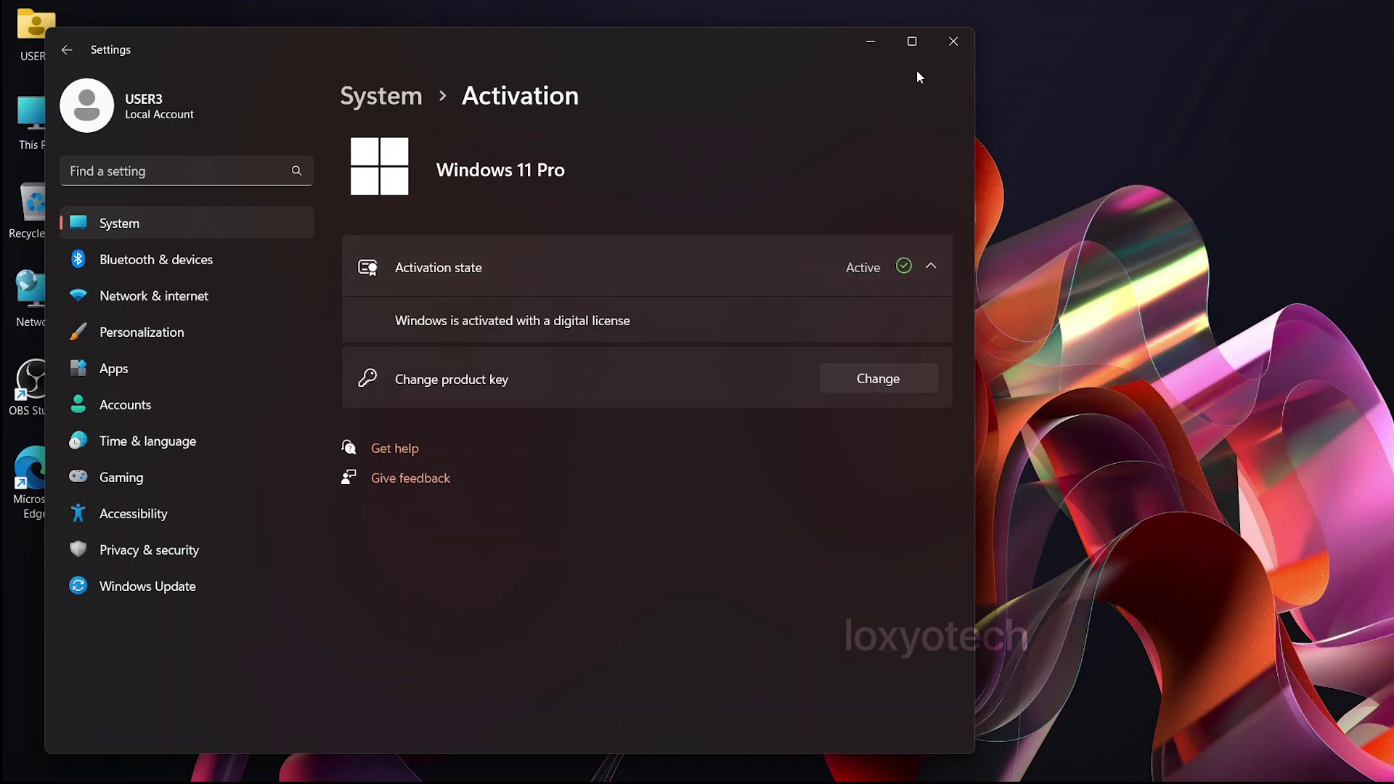
left_click(953, 45)
Relaunch Settings from Start and check for updates on the Windows Update page
key("super")
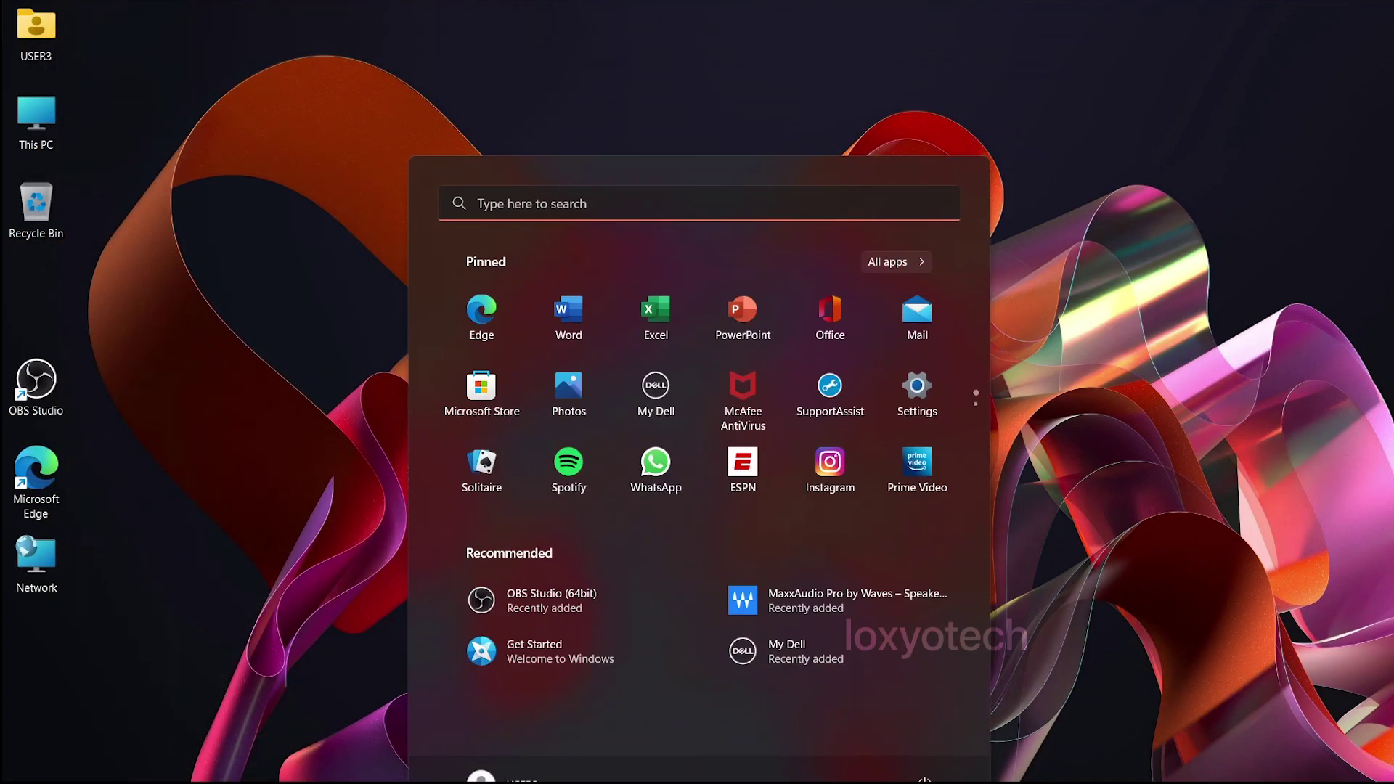
left_click(898, 406)
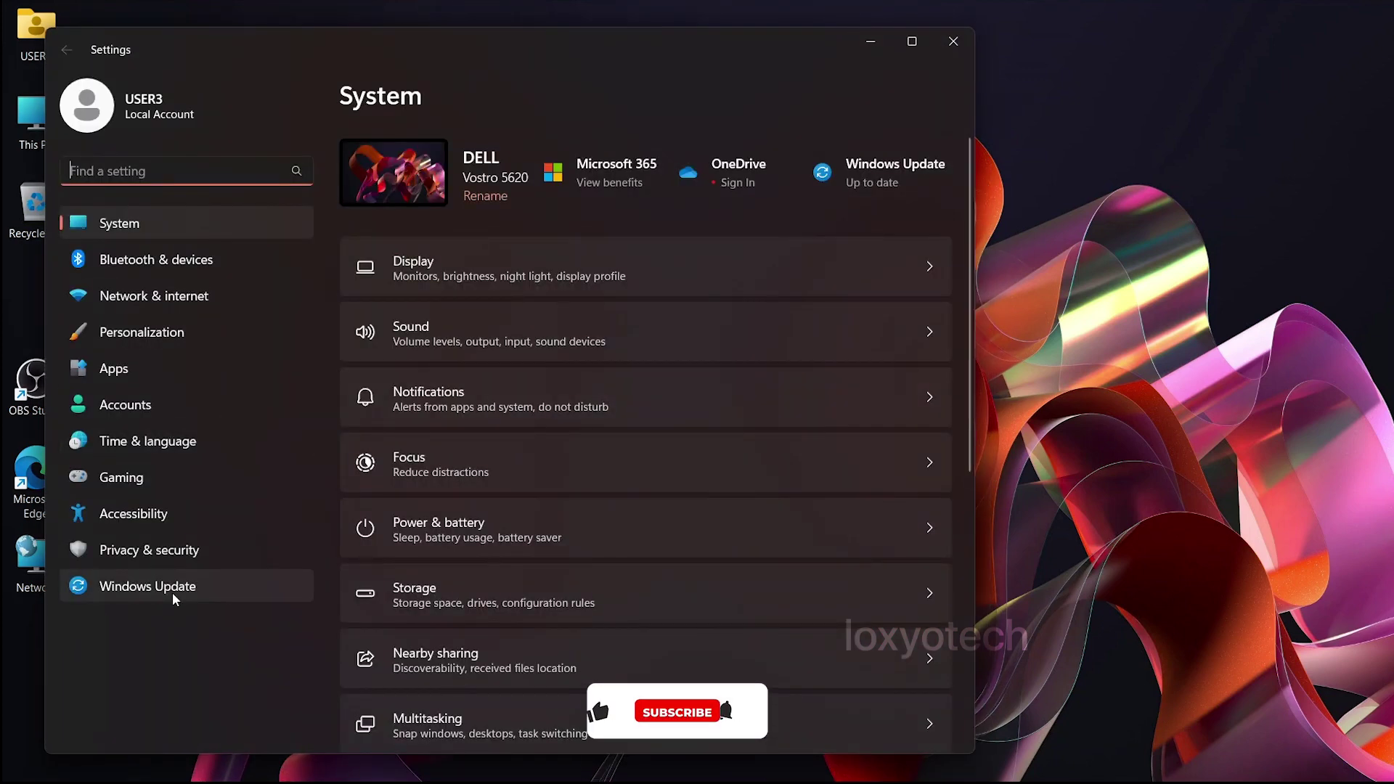
left_click(148, 586)
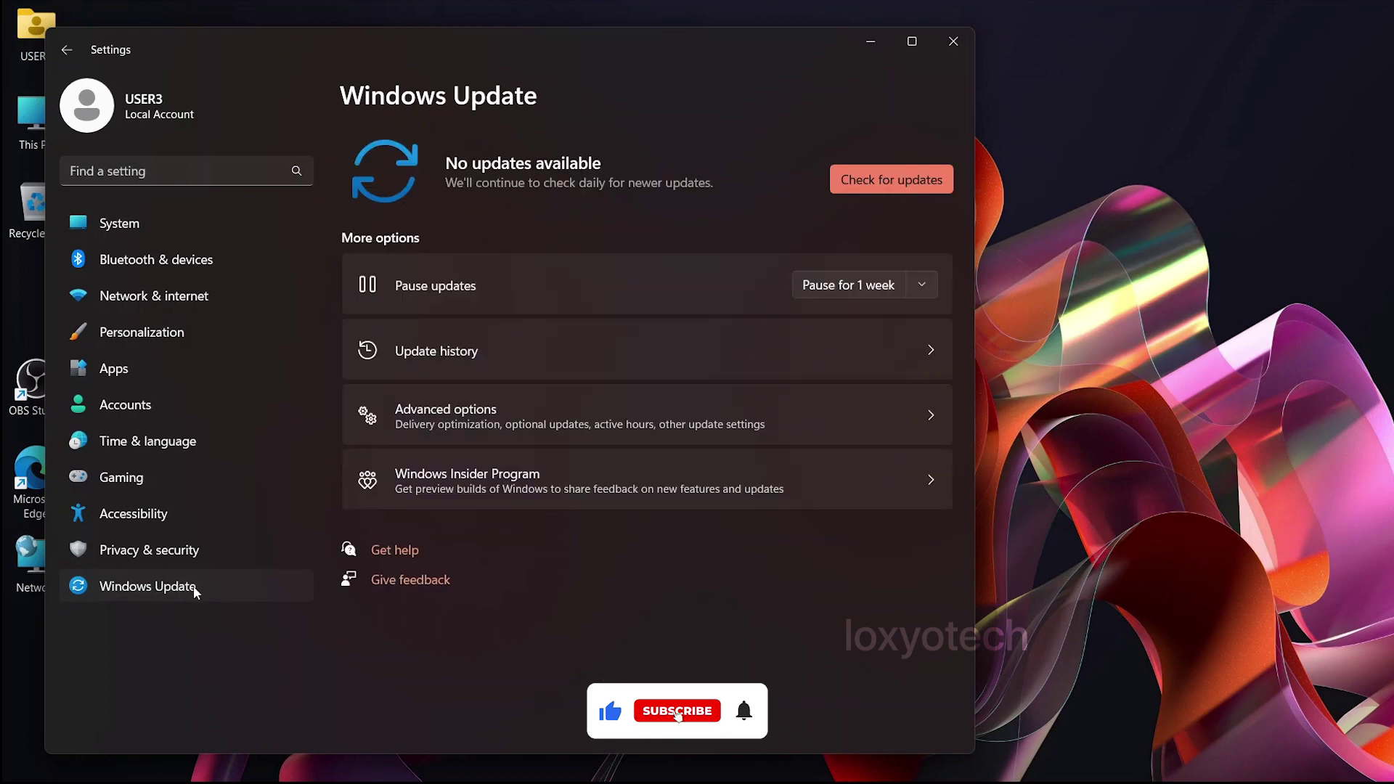
left_click(859, 183)
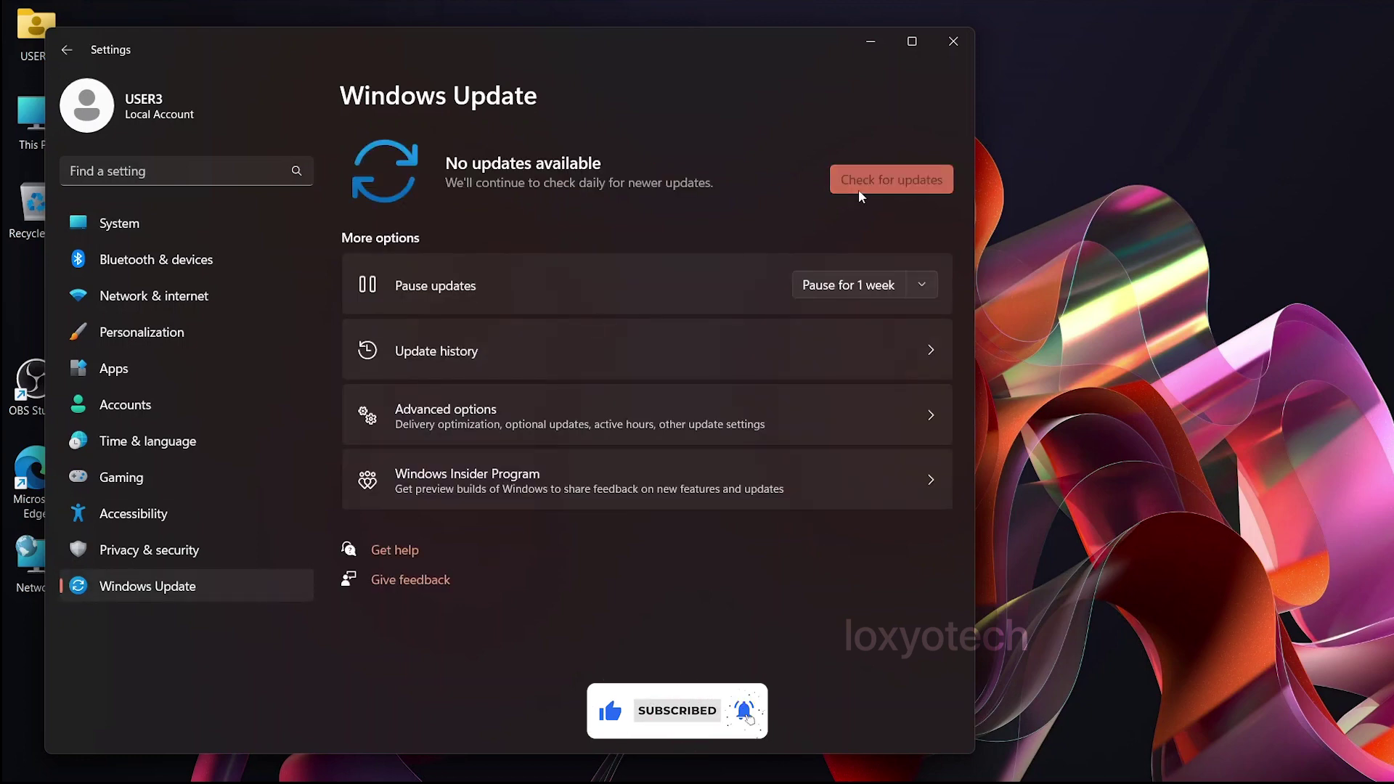